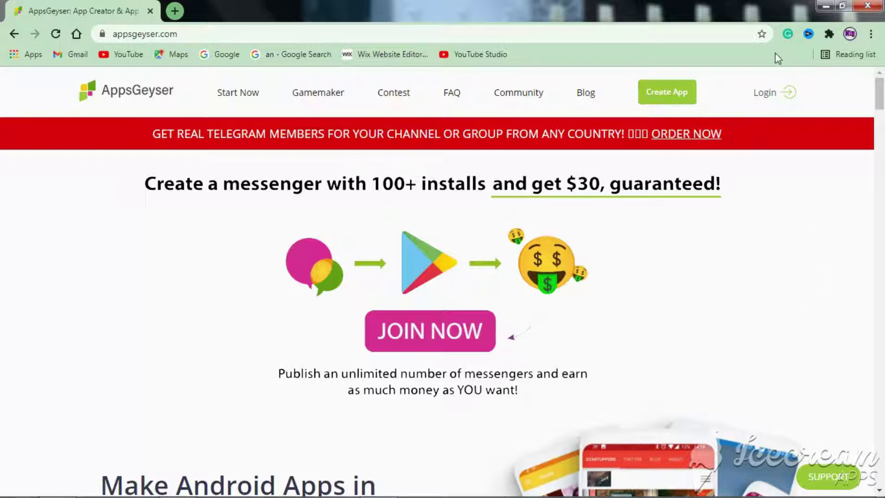
Open AppsGeyser's 'Join us and make apps' sign-up page from the homepage Login link.
click(764, 94)
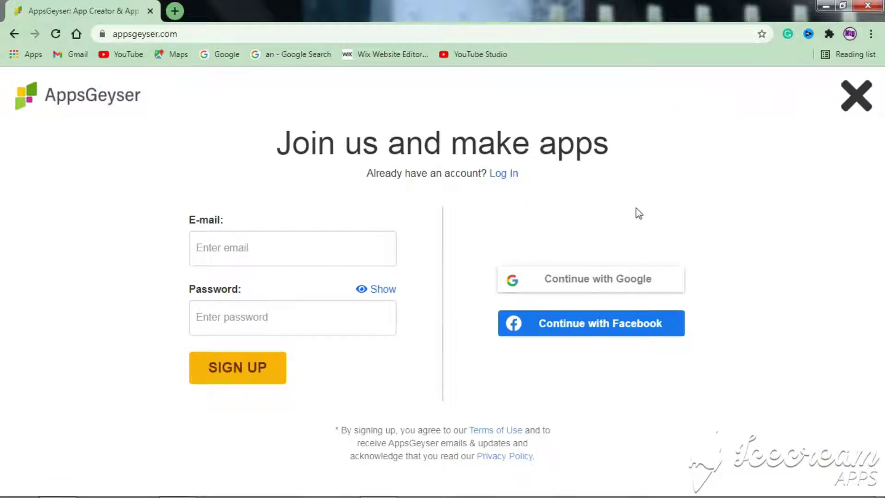
Sign in to AppsGeyser with Continue with Google, choosing the Google account.
click(561, 287)
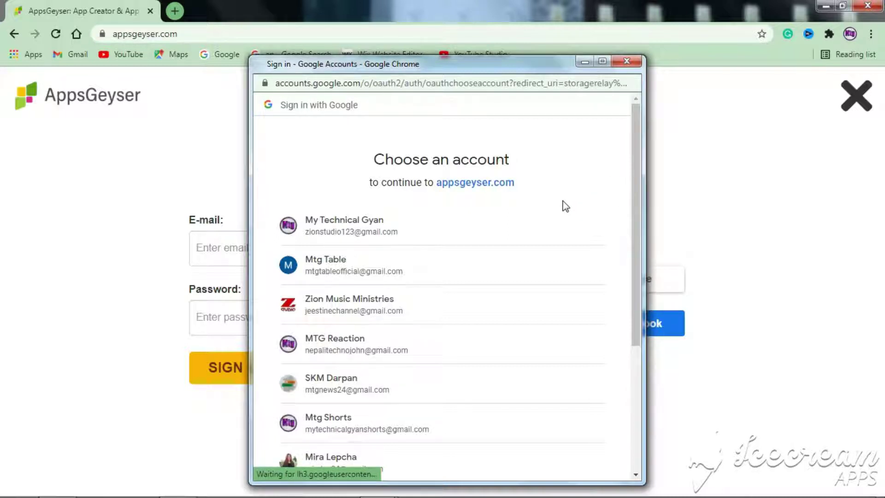
click(382, 222)
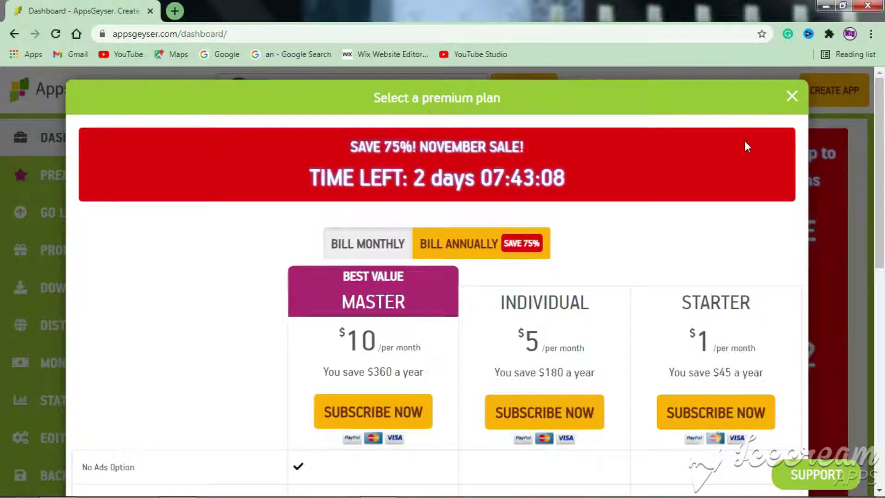
Close the premium-plan offer and the phone/name form, then go to CREATE APP.
click(792, 97)
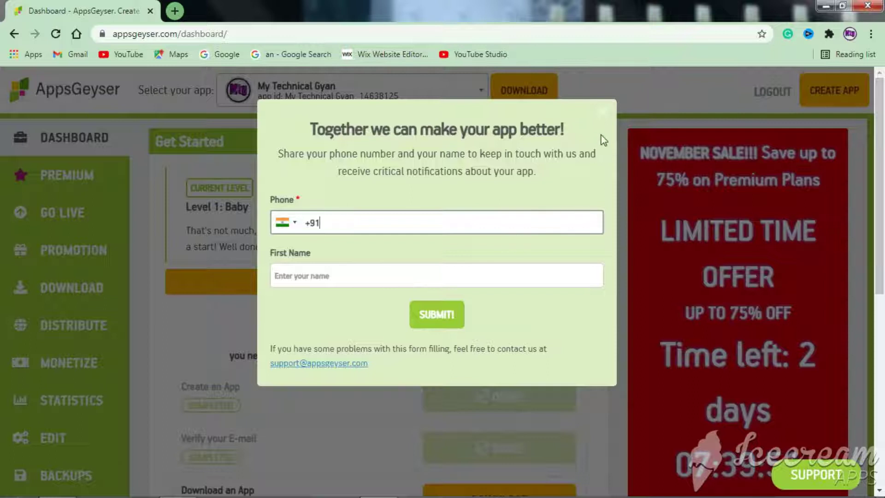
click(606, 119)
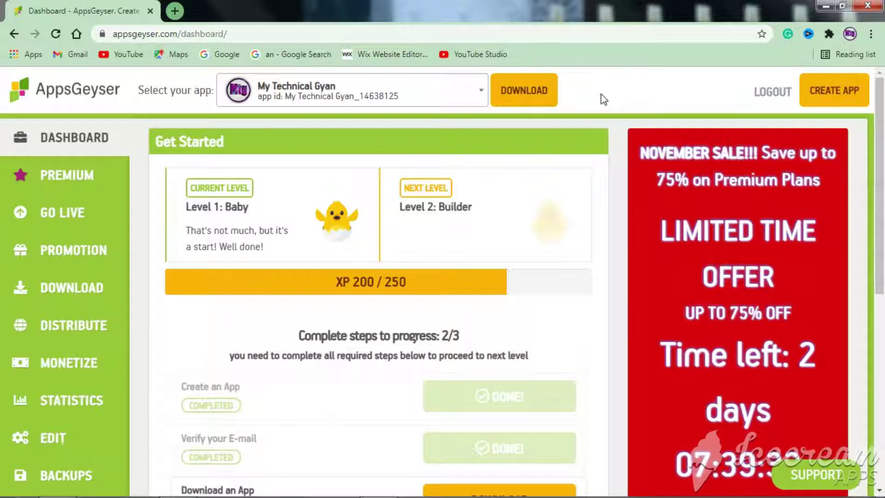
mouse_move(880, 201)
mouse_down()
mouse_move(883, 394)
mouse_move(870, 115)
mouse_up()
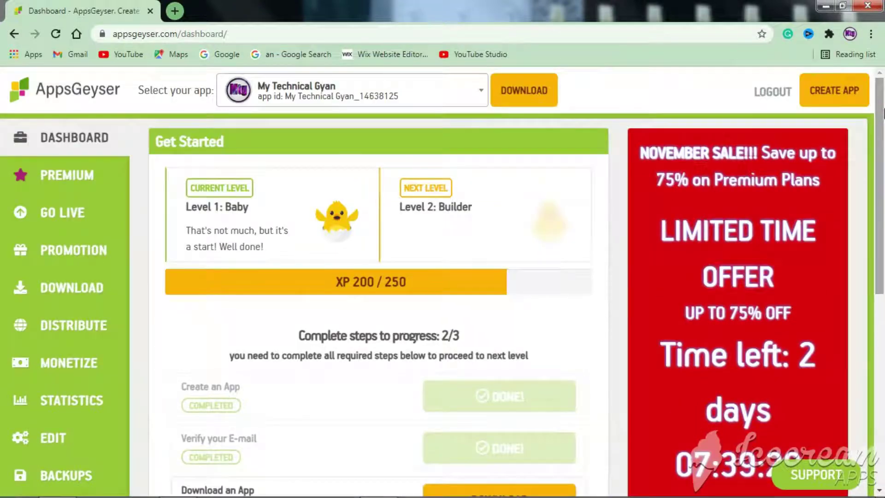
mouse_move(881, 88)
mouse_down()
mouse_move(882, 106)
mouse_move(882, 91)
mouse_up()
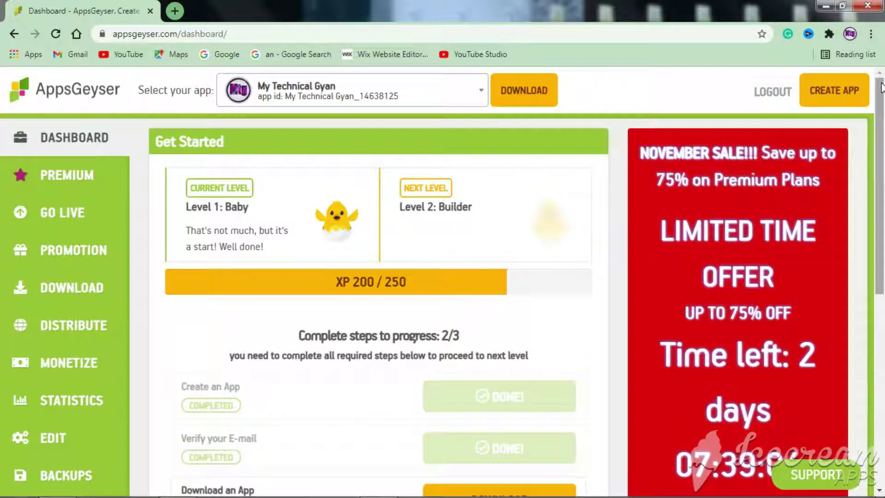
click(830, 100)
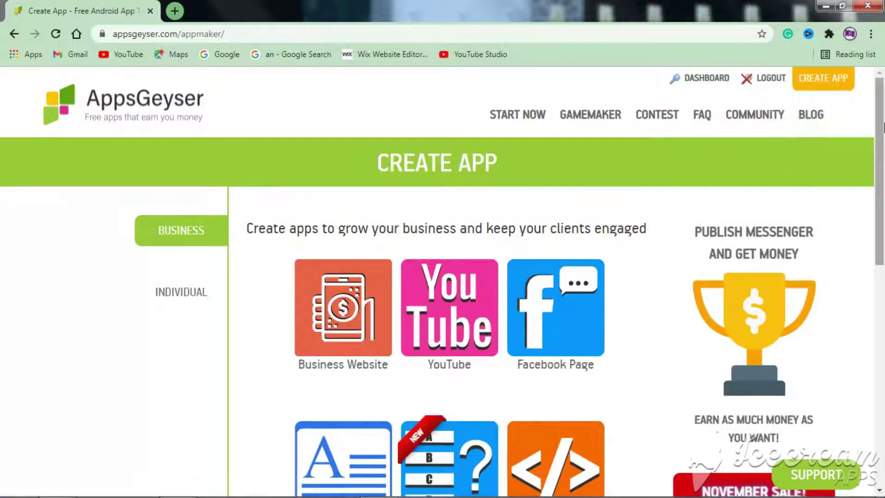
Switch the templates to INDIVIDUAL and scroll to Video Calls and Chat.
scroll(883, 184, down, 3)
scroll(883, 184, down, 5)
scroll(883, 179, up, 5)
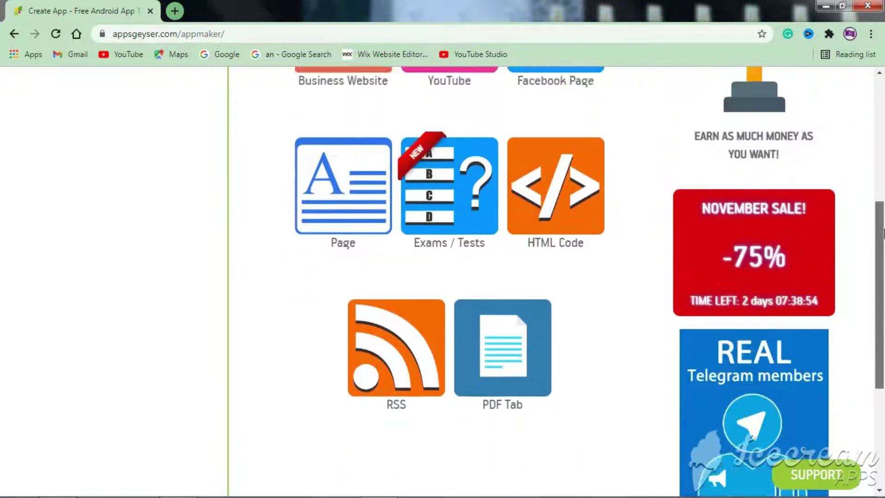
scroll(882, 175, up, 1)
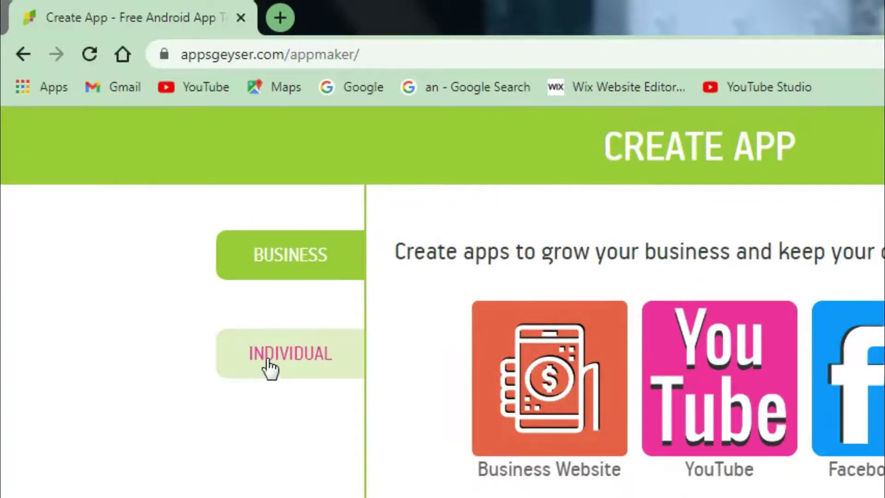
click(267, 363)
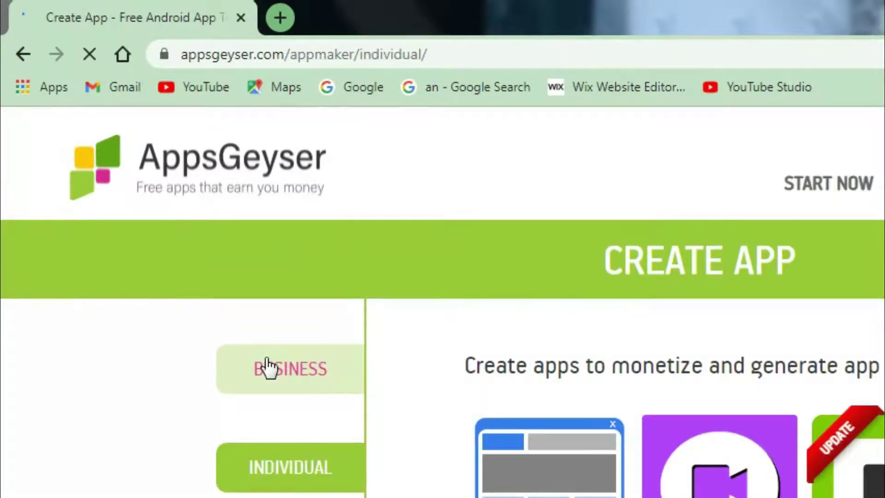
click(300, 365)
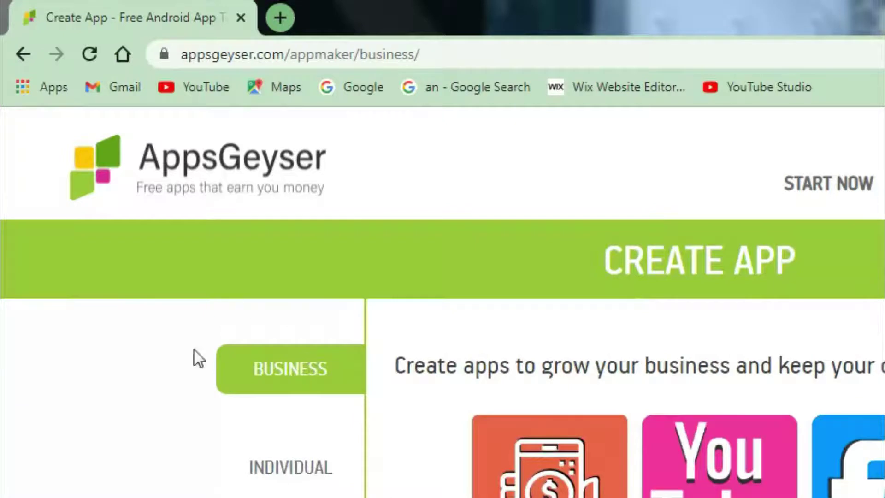
click(278, 477)
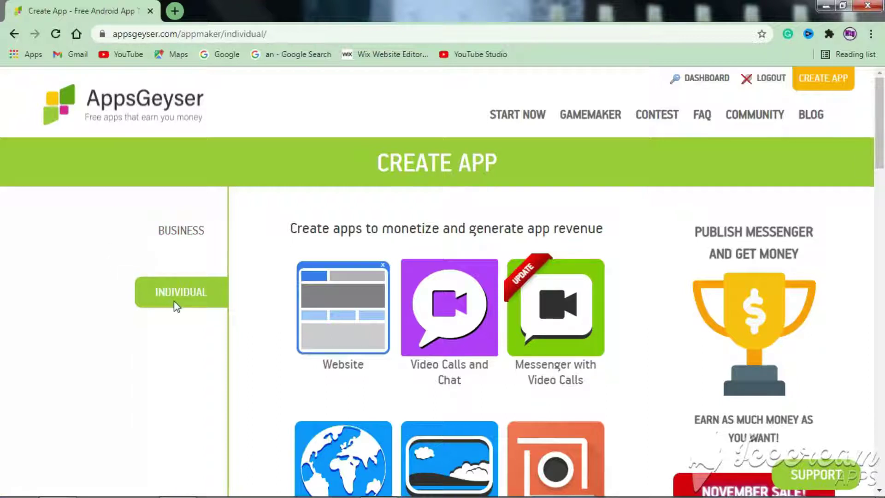
drag(881, 137, 883, 155)
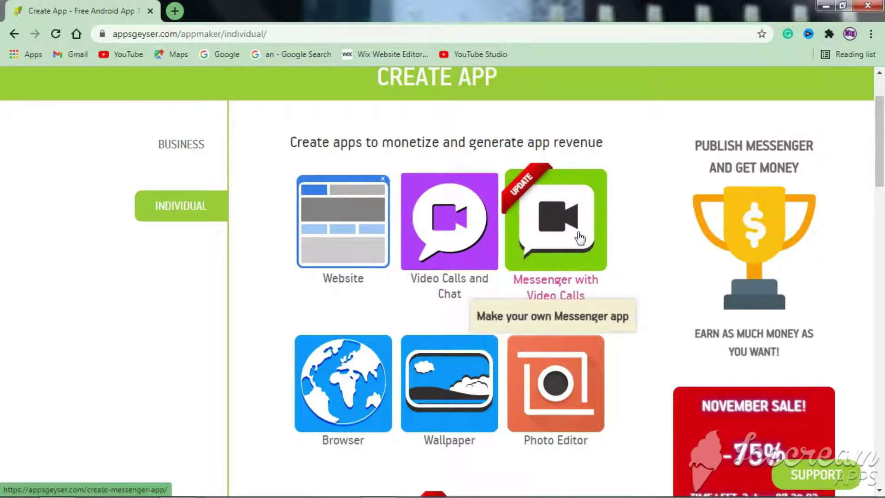
scroll(882, 156, down, 1)
mouse_move(882, 155)
mouse_down()
mouse_move(882, 321)
mouse_move(882, 129)
mouse_up()
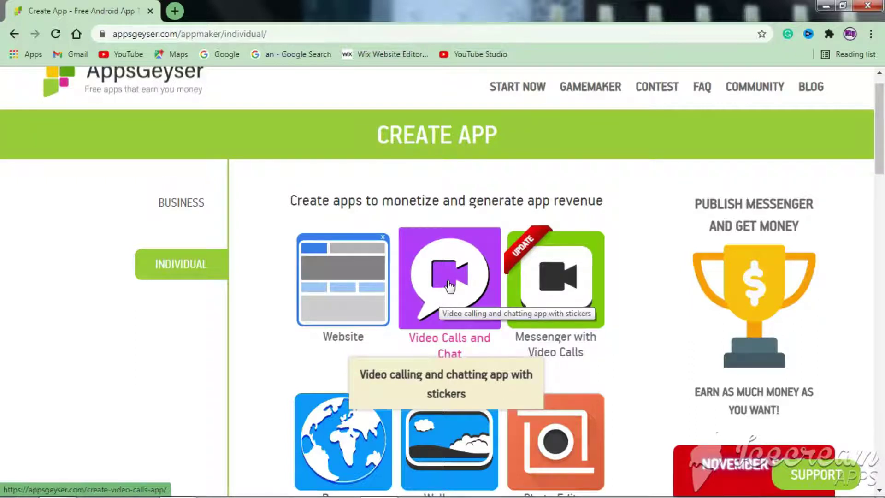
Choose the Video Calls and Chat template, continue to App Settings, and open a new tab.
click(449, 284)
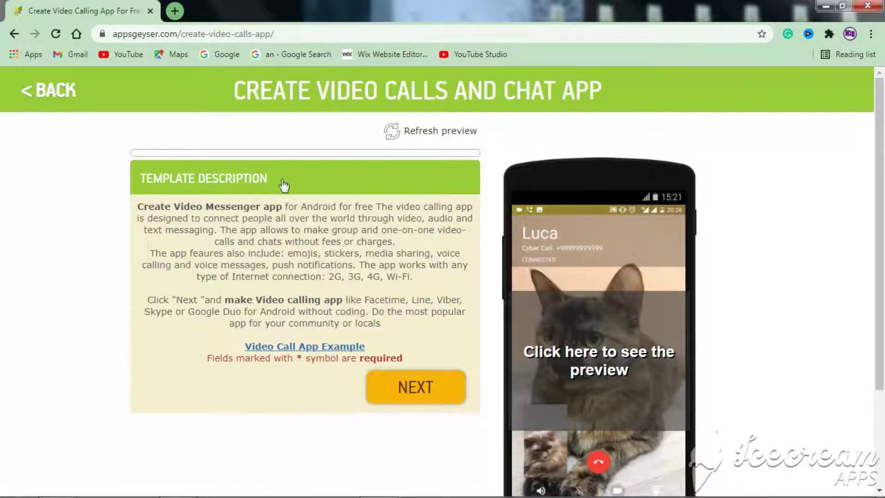
mouse_move(880, 161)
mouse_down()
mouse_move(882, 181)
mouse_move(882, 162)
mouse_up()
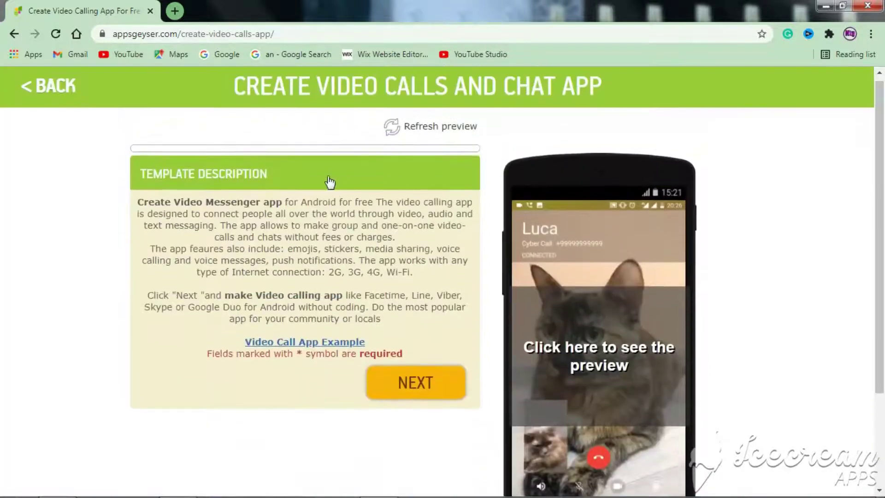
click(404, 390)
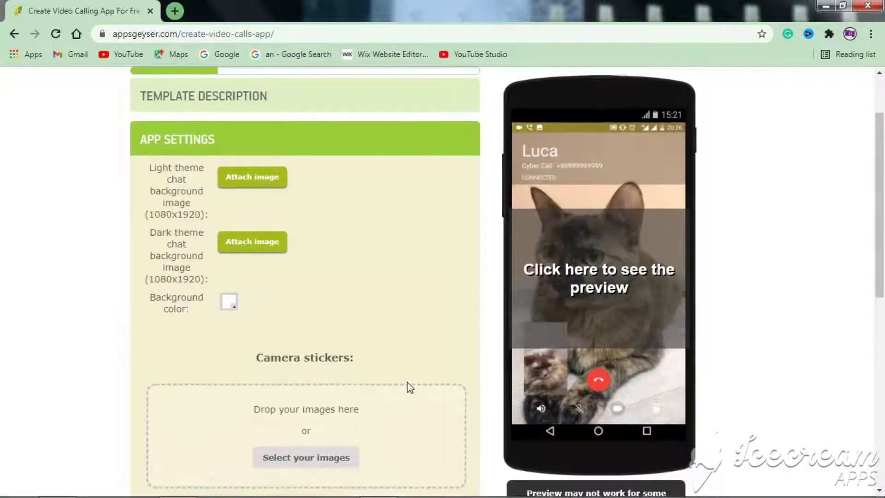
drag(883, 195, 883, 160)
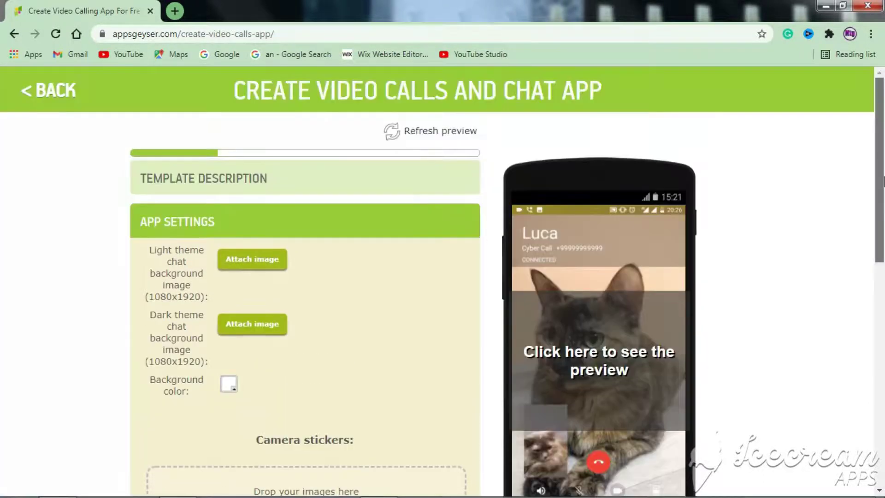
drag(884, 220, 883, 255)
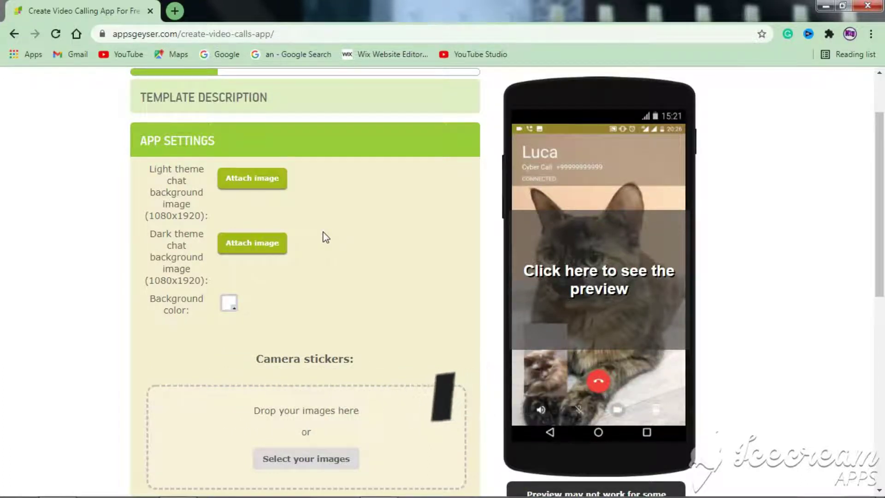
key(ctrl+t)
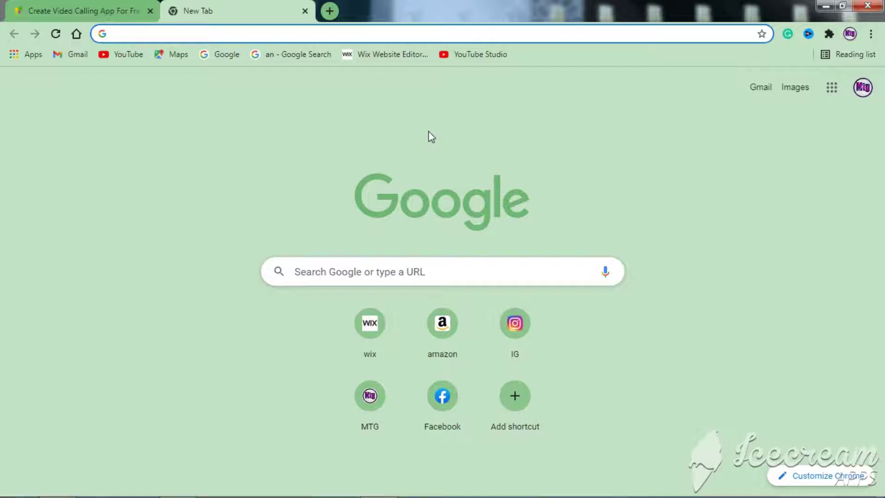
Search Google Images for 'light theme for chatting app'.
text(light theme for chatting app)
key(Return)
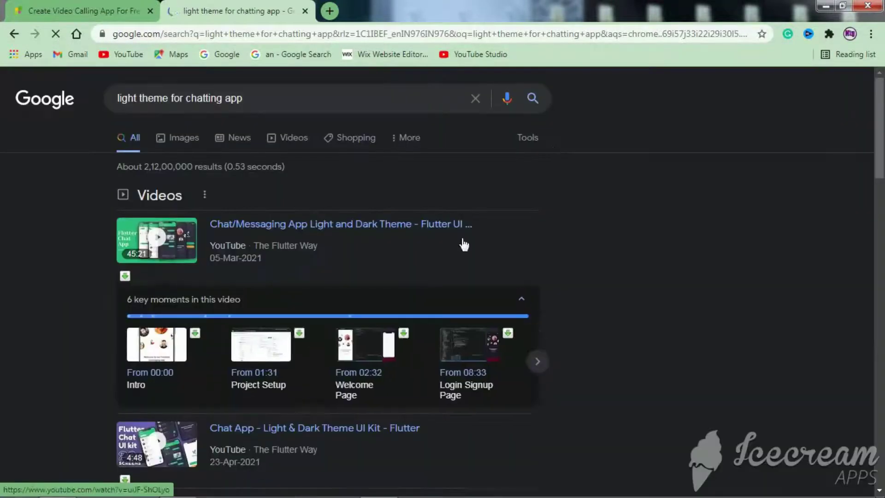
click(185, 139)
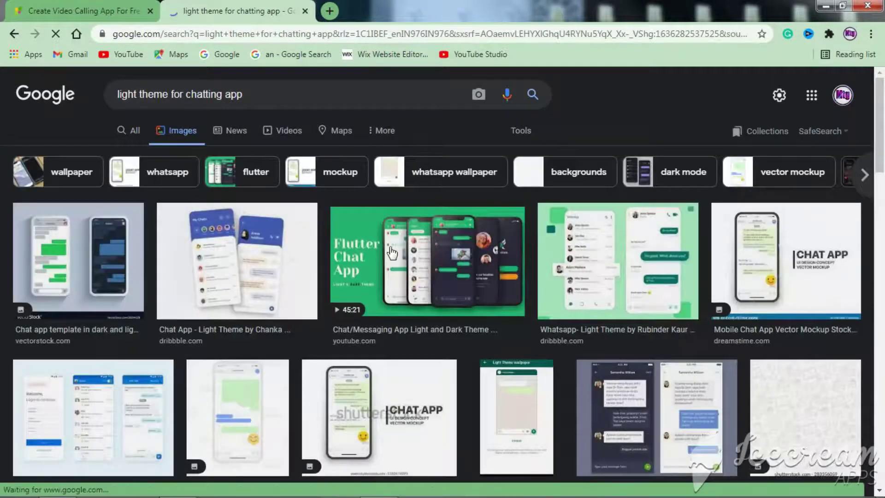
drag(883, 115, 883, 184)
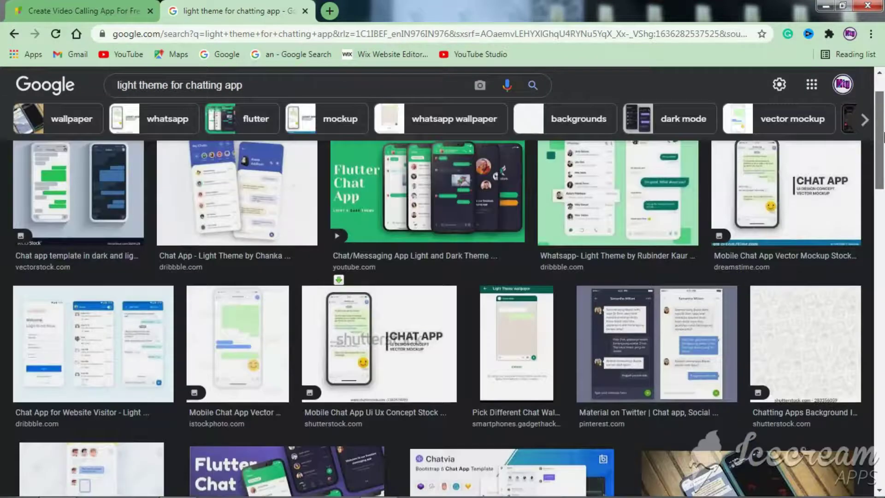
drag(883, 184, 883, 157)
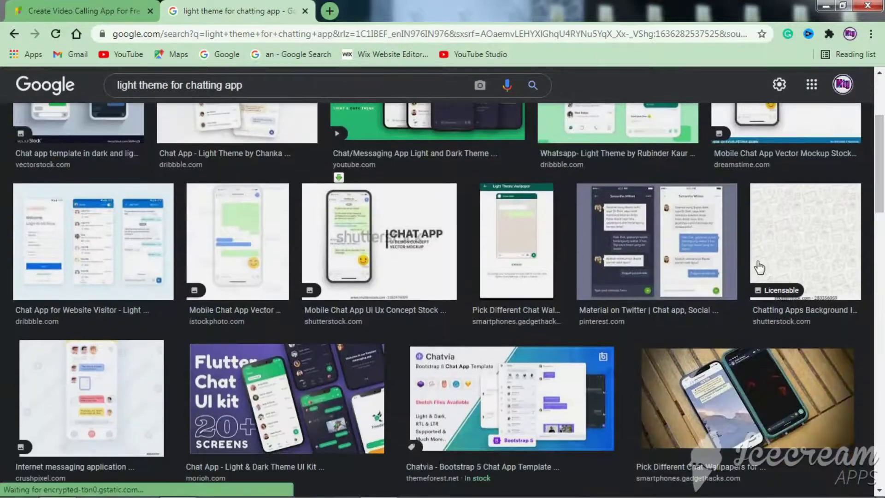
Save the white WhatsApp iPhone wallpaper as images (4).jpg.
click(811, 249)
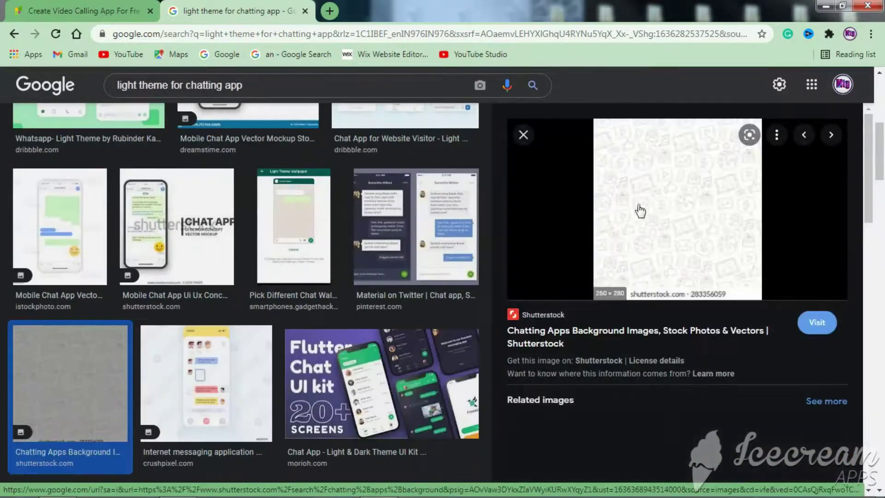
drag(881, 160, 883, 197)
scroll(659, 244, down, 5)
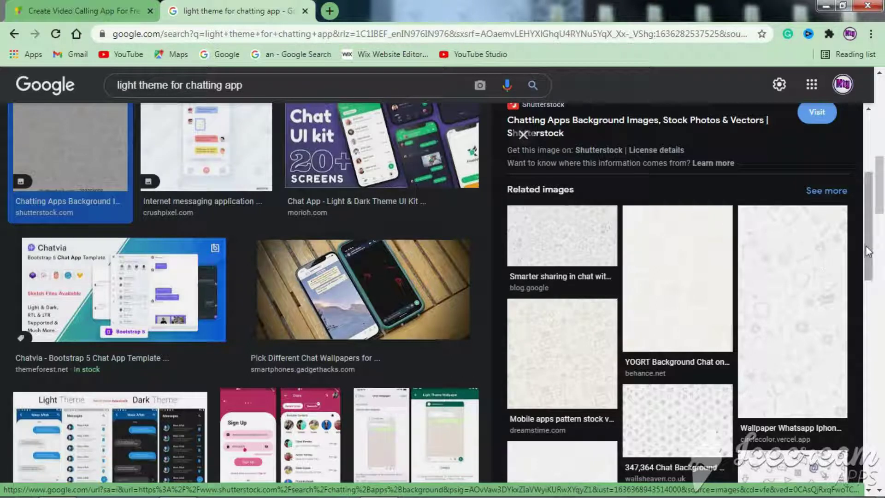
click(803, 256)
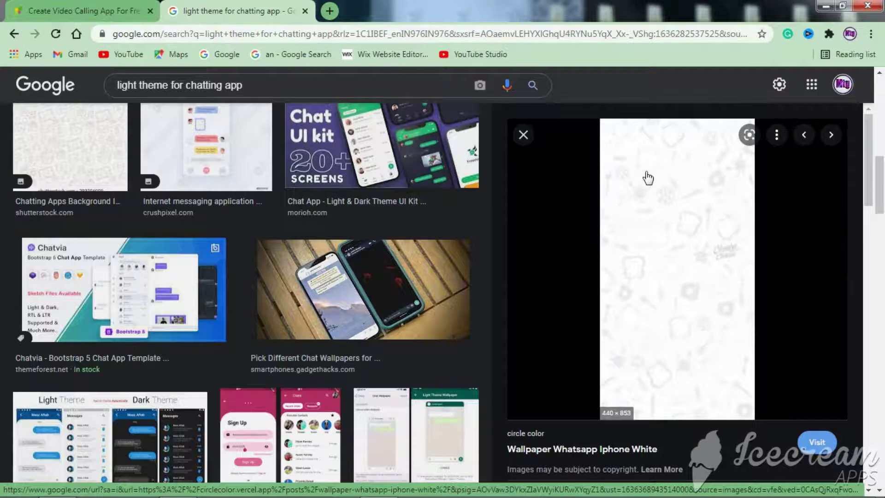
right_click(646, 172)
click(676, 309)
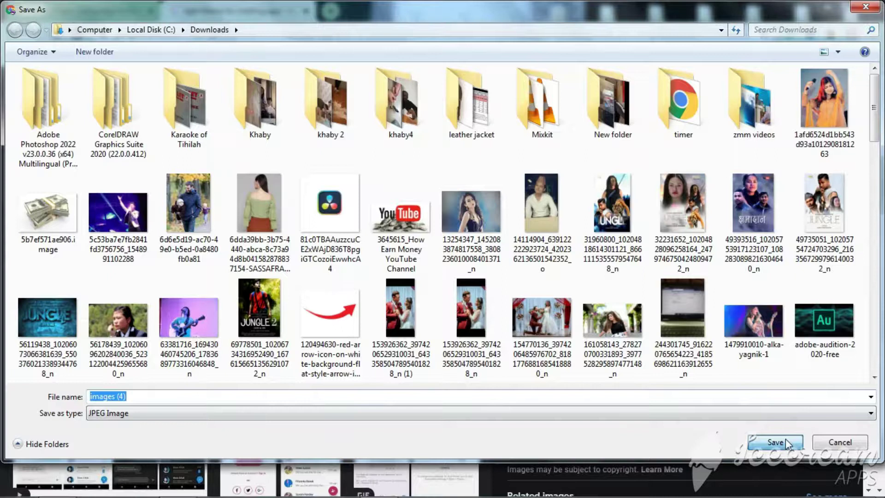
click(785, 438)
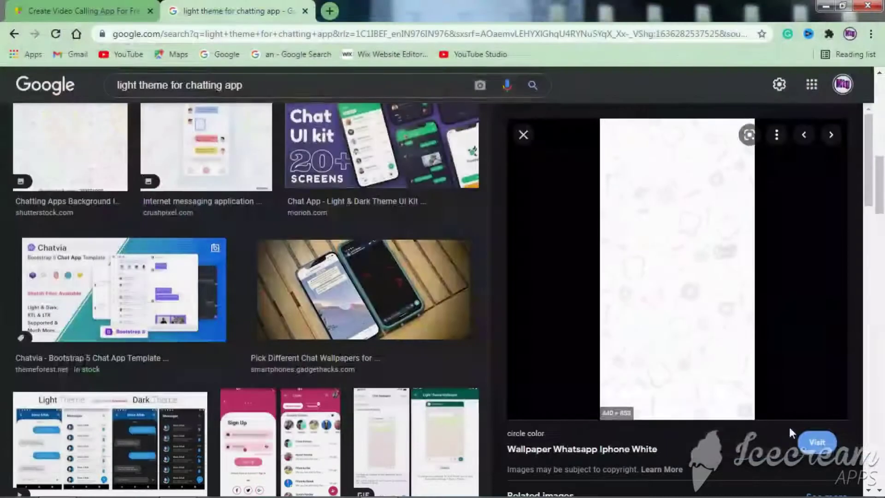
click(523, 135)
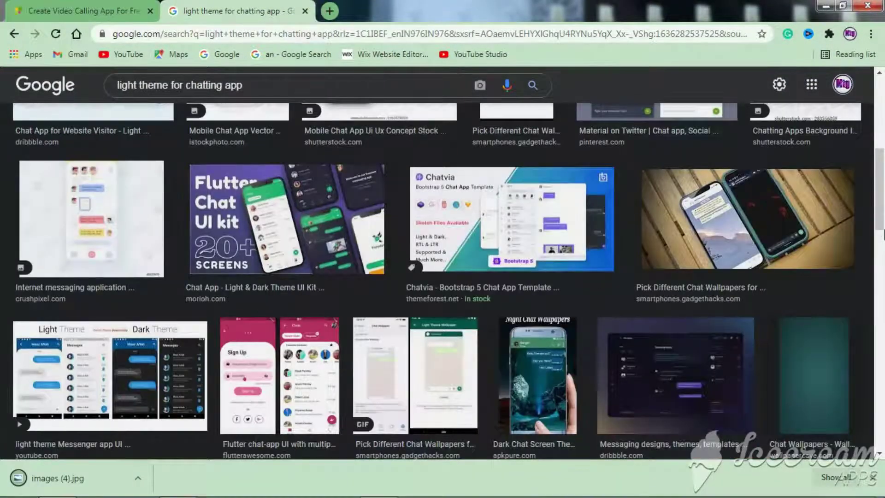
Save the teal Chat Wallpapers image as wp4410724.jpg and close the search tab.
scroll(882, 235, down, 2)
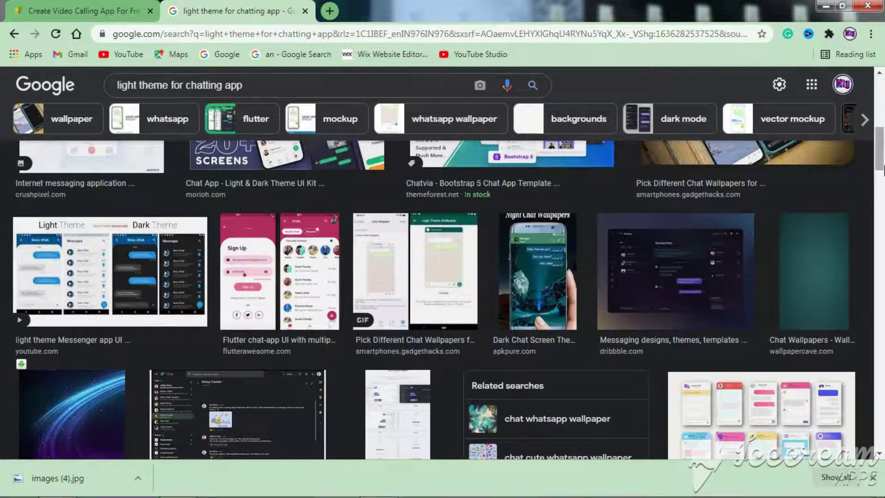
scroll(883, 170, down, 1)
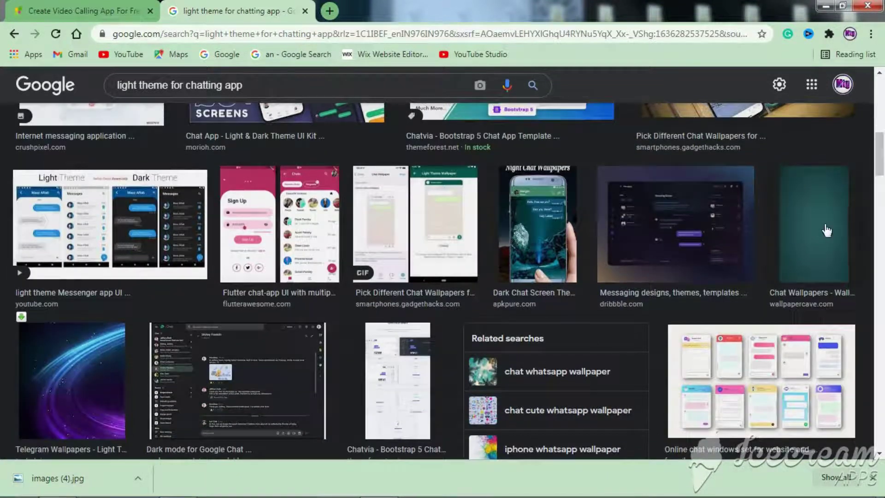
click(826, 231)
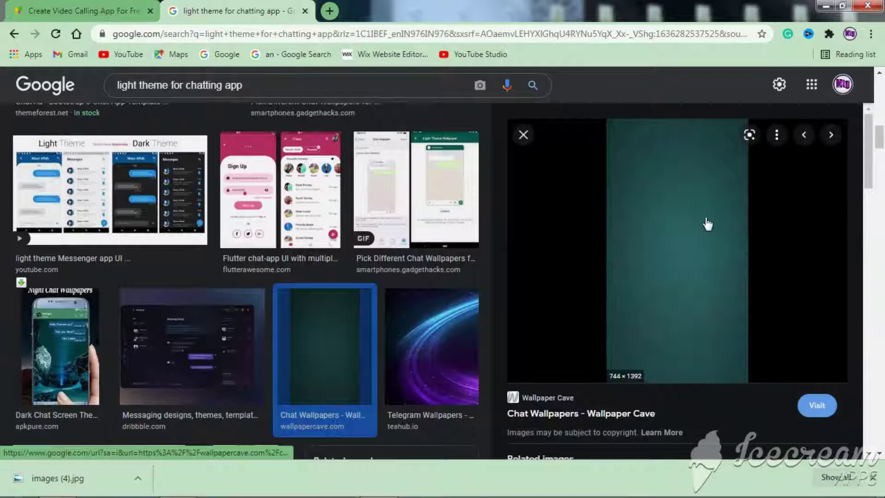
mouse_move(676, 249)
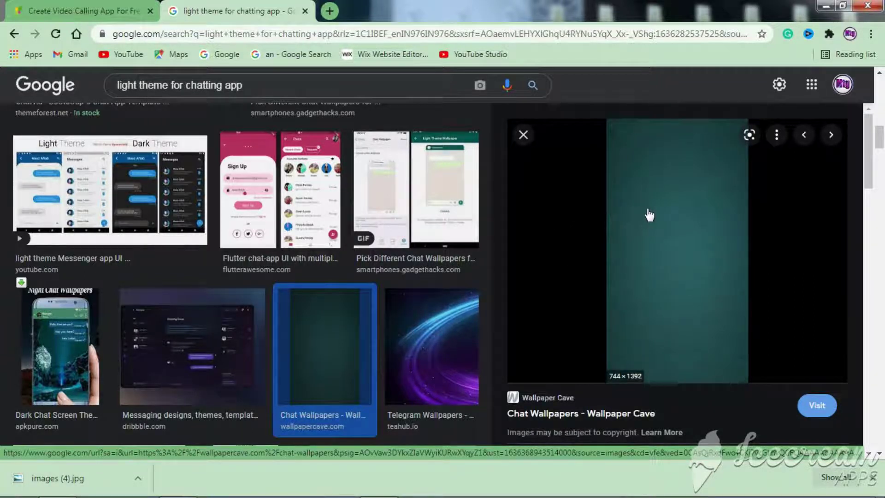
right_click(662, 176)
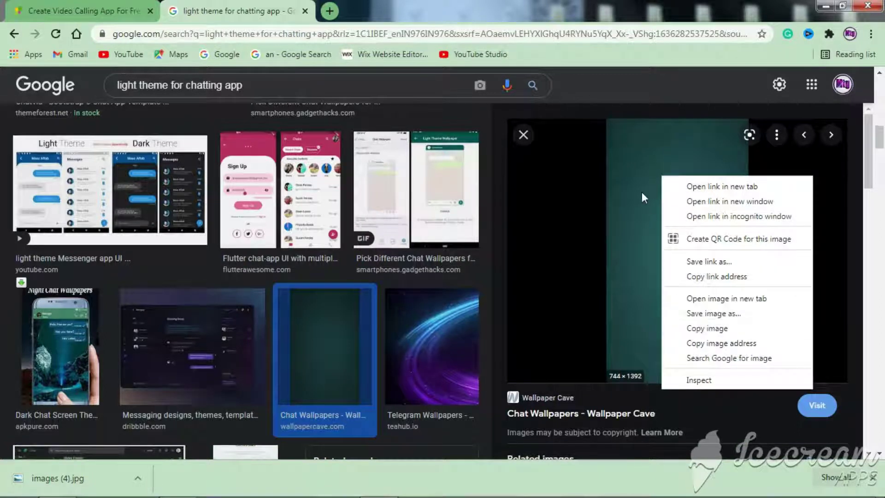
click(714, 314)
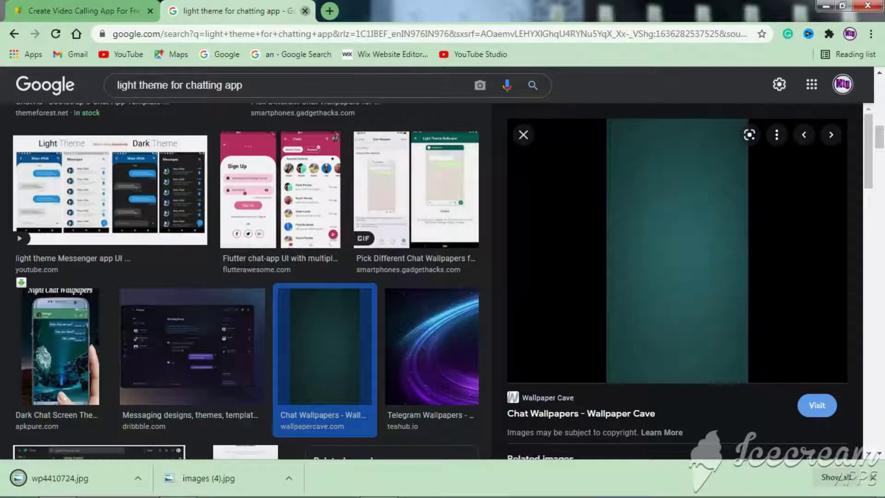
click(304, 11)
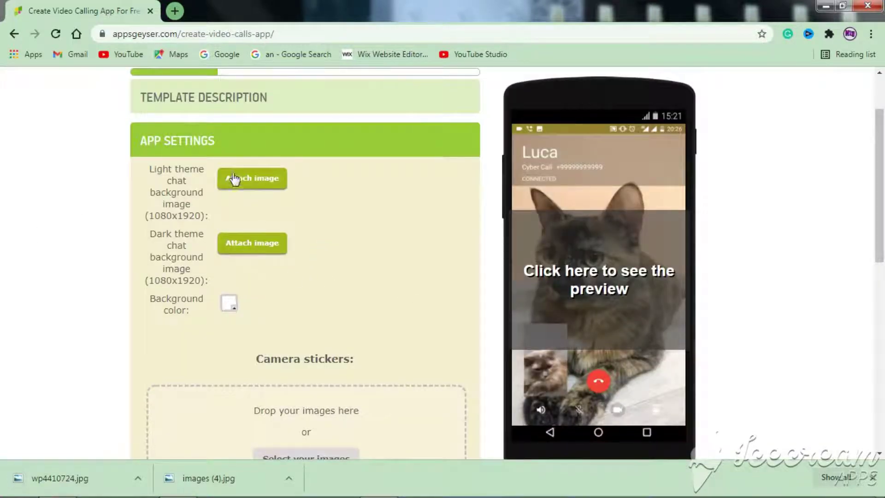
Attach images (4) from Downloads as the light theme chat background and crop it.
click(250, 180)
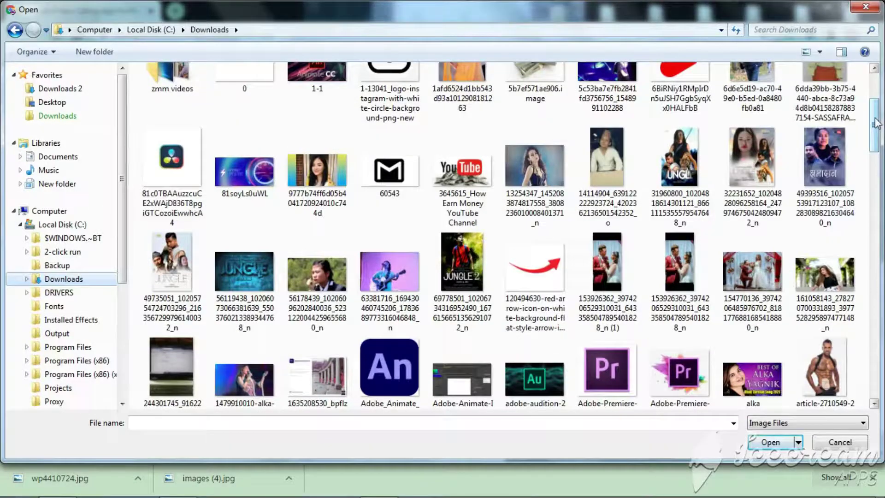
drag(875, 123, 876, 204)
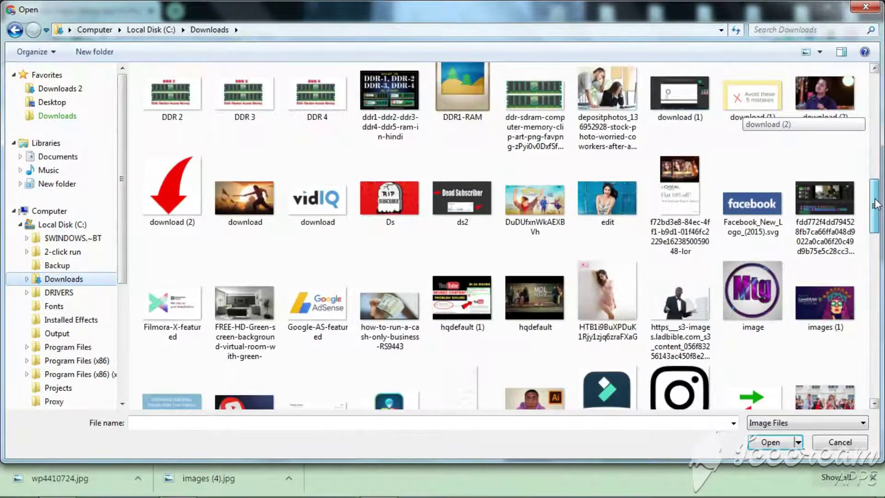
drag(875, 204, 875, 240)
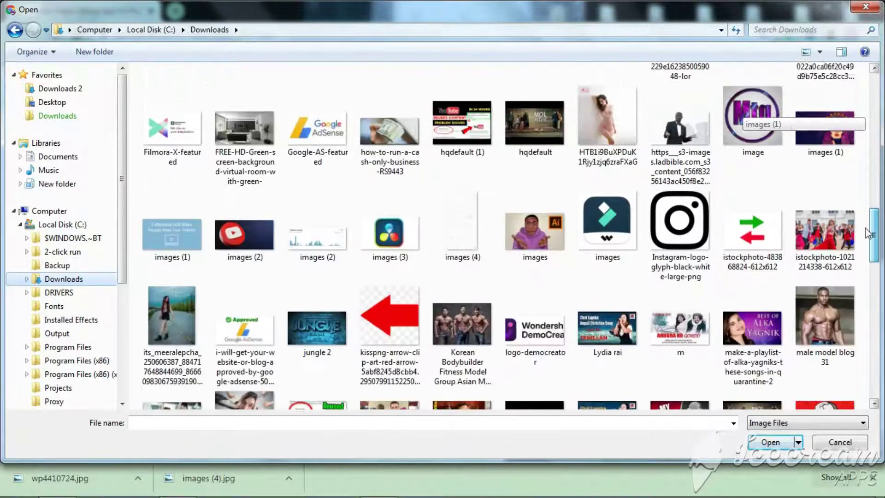
click(478, 202)
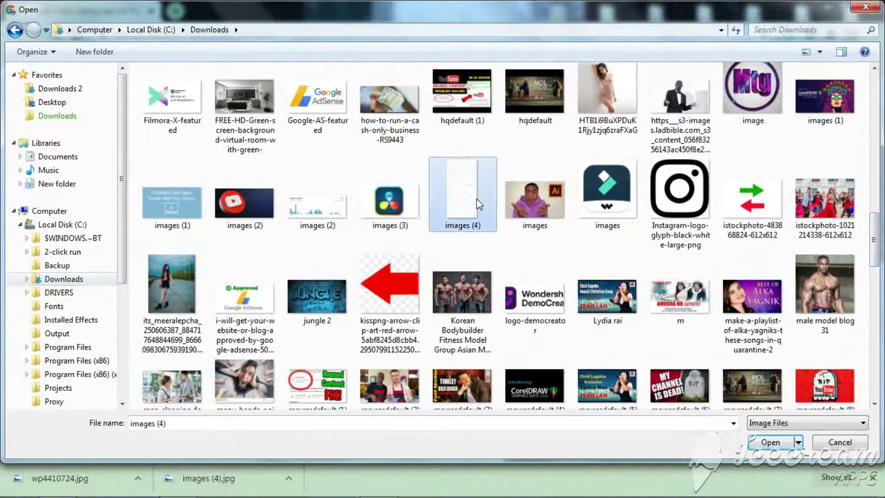
click(768, 443)
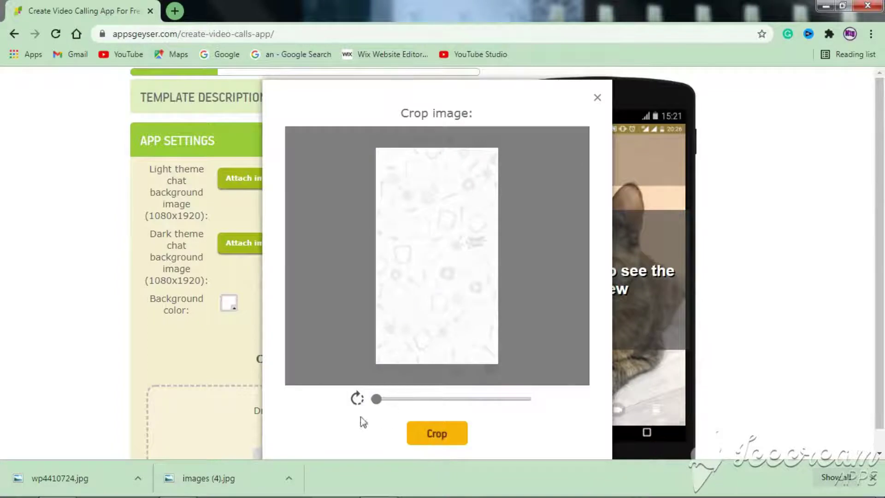
mouse_move(375, 399)
mouse_down()
mouse_move(503, 399)
mouse_move(369, 399)
mouse_up()
click(436, 436)
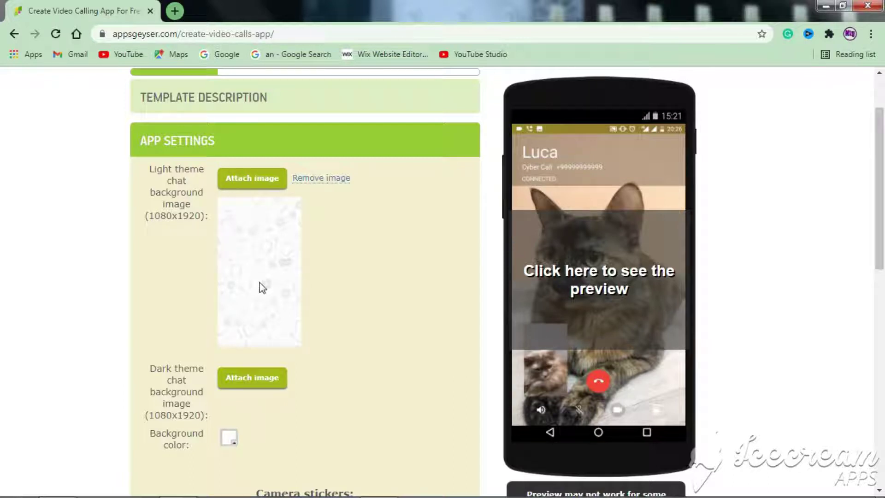
Attach wp4410724 from Downloads as the dark theme chat background and crop it.
click(241, 382)
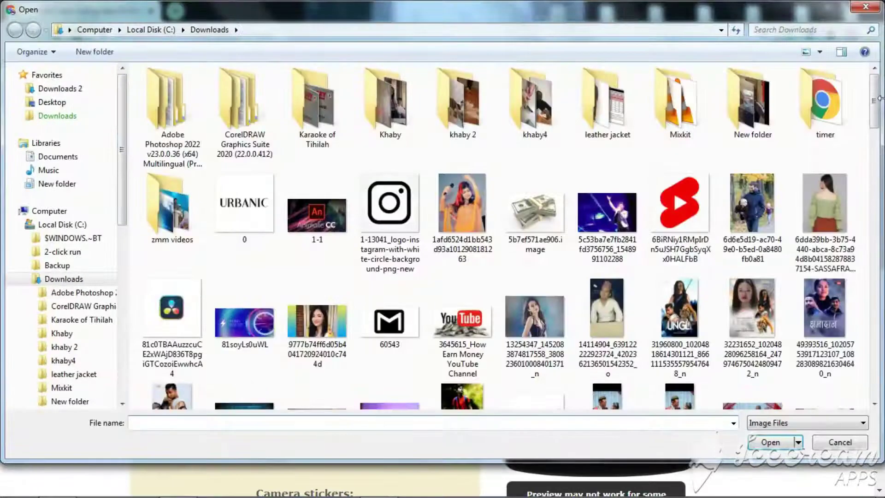
mouse_move(879, 98)
mouse_down()
mouse_move(879, 211)
mouse_move(837, 314)
mouse_up()
scroll(836, 315, down, 3)
scroll(825, 355, down, 2)
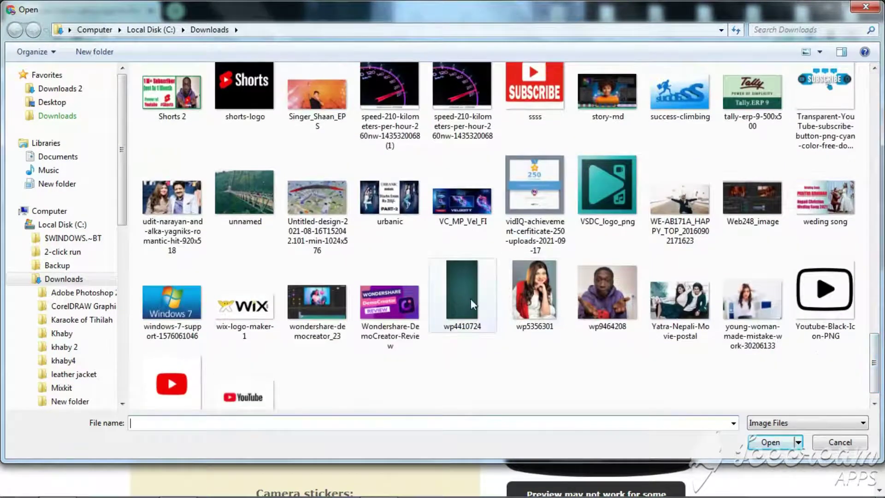
click(471, 300)
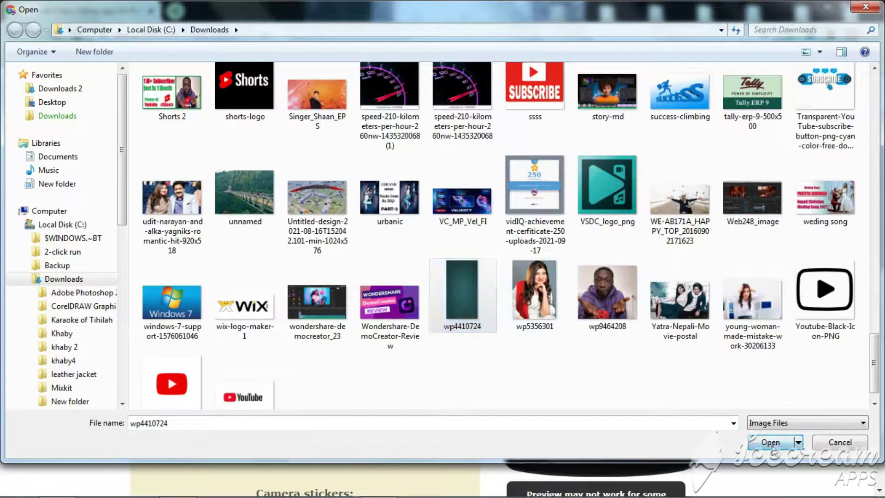
click(770, 442)
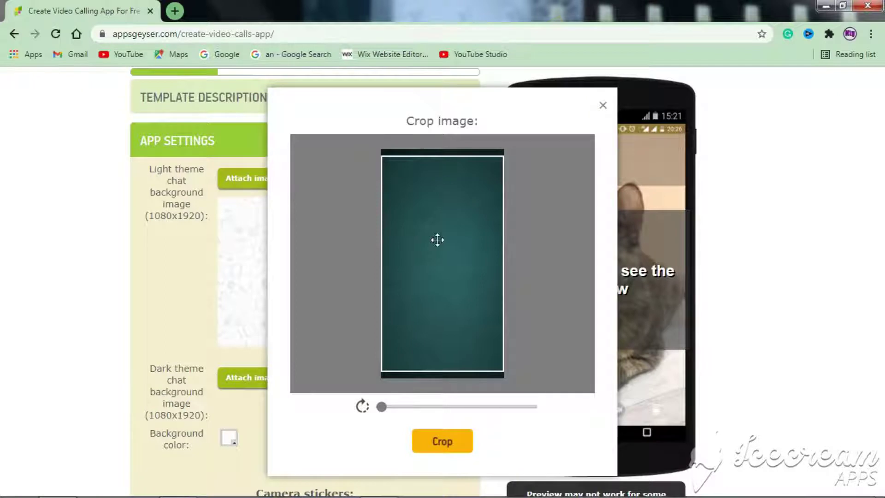
click(438, 443)
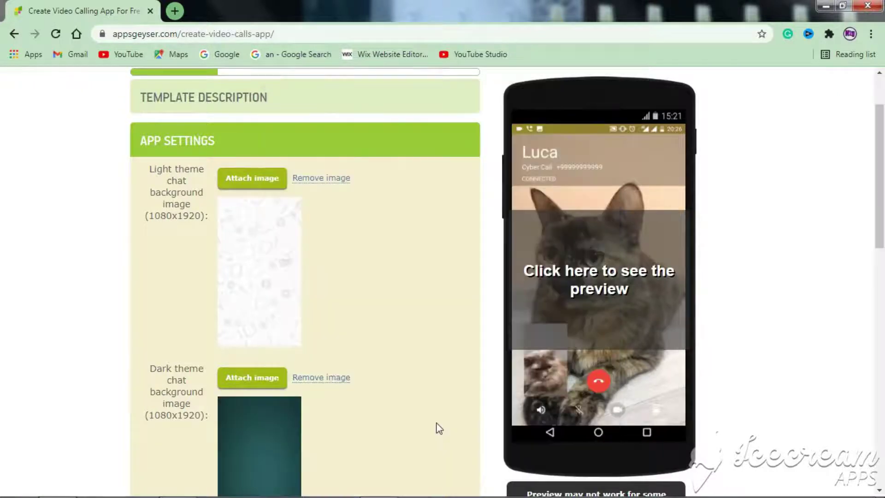
Scroll App Settings down to Camera stickers and Color theme, then open a new tab.
scroll(239, 208, down, 1)
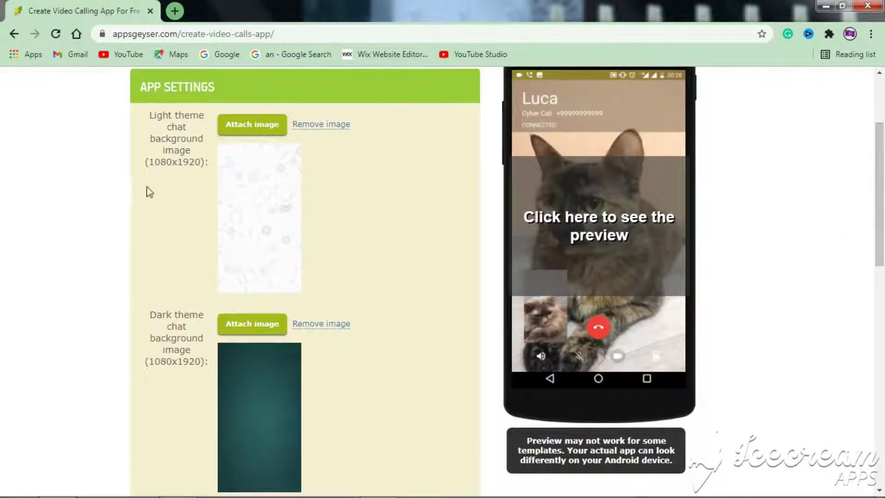
scroll(258, 208, down, 1)
scroll(295, 230, down, 2)
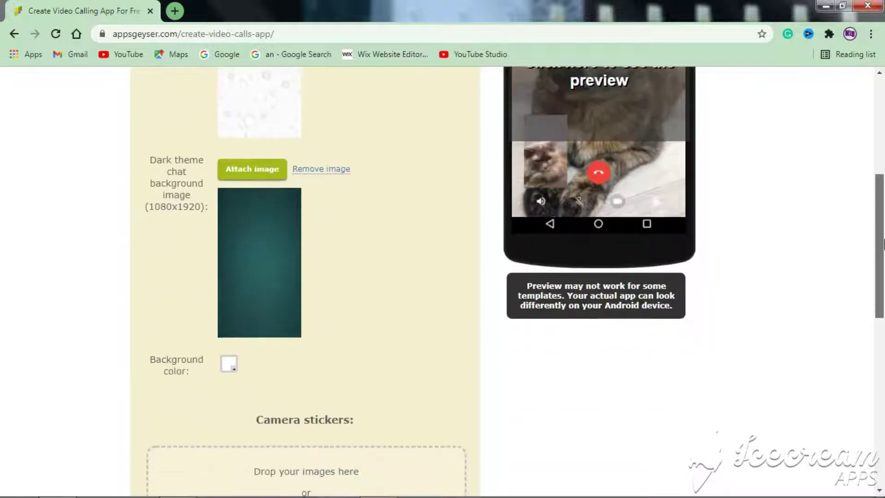
drag(881, 249, 881, 302)
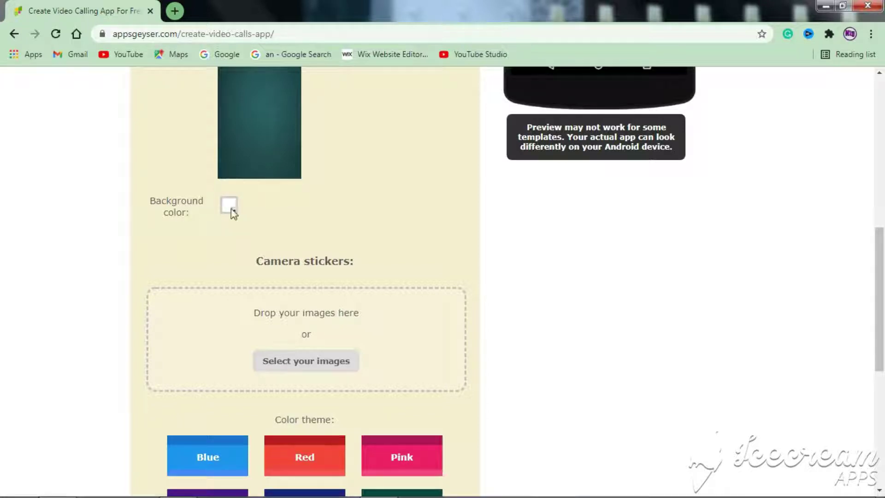
drag(880, 306, 883, 334)
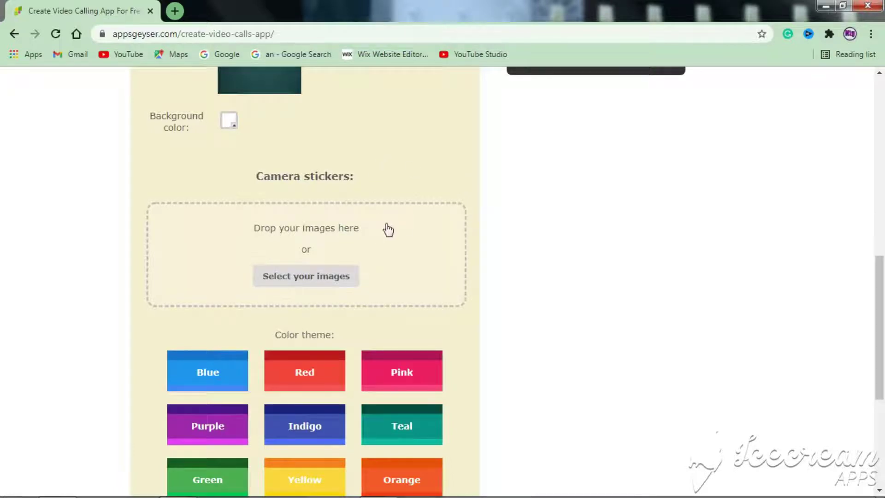
click(175, 11)
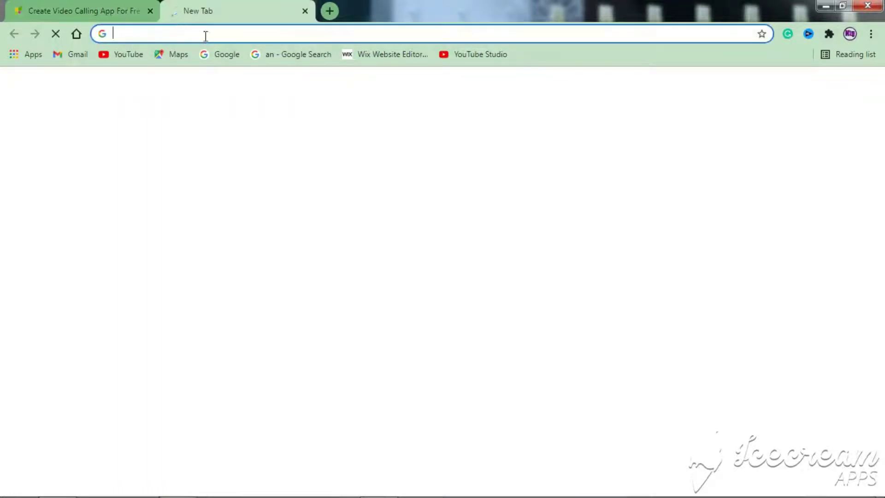
Search Google for 'camera sticker'.
text(cam)
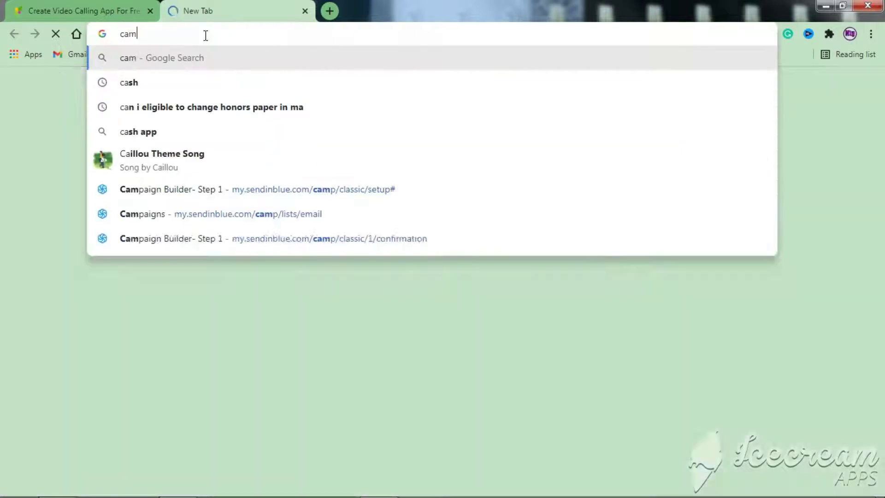
text(era s)
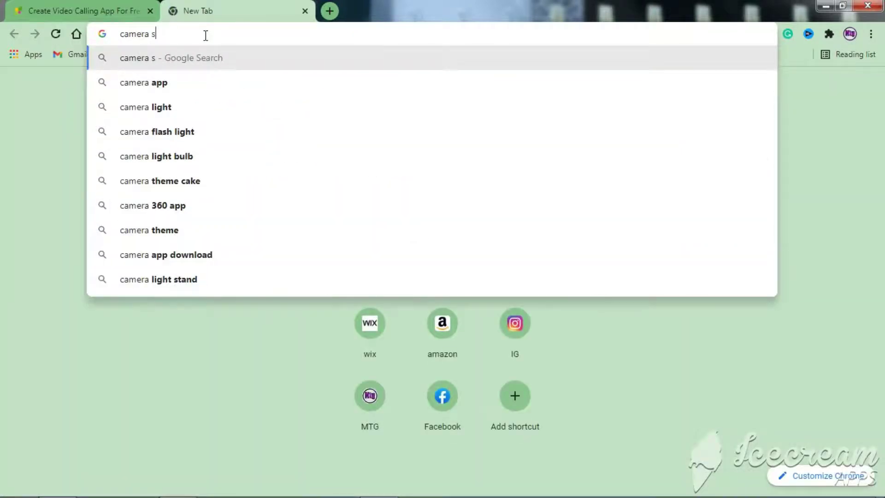
text(tic)
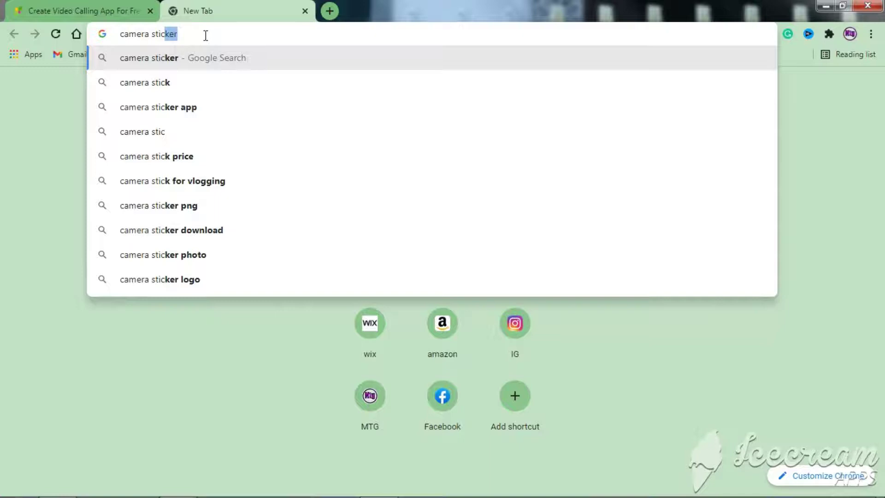
text(ker)
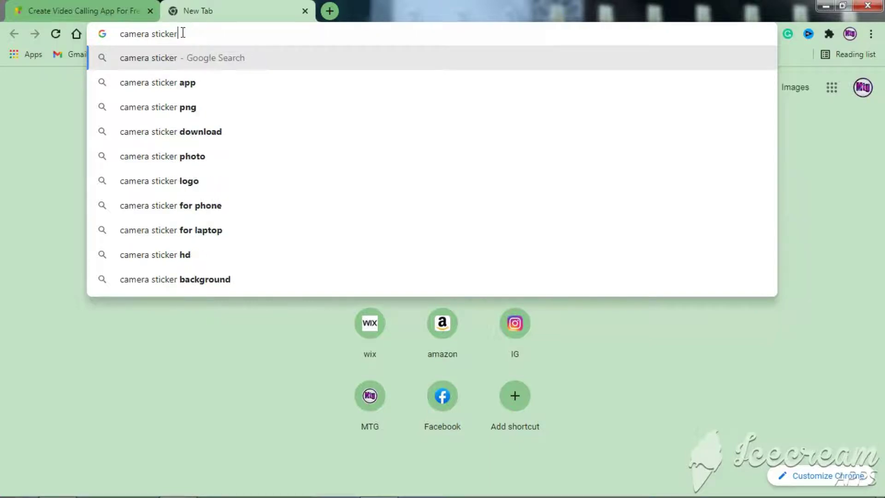
key(Return)
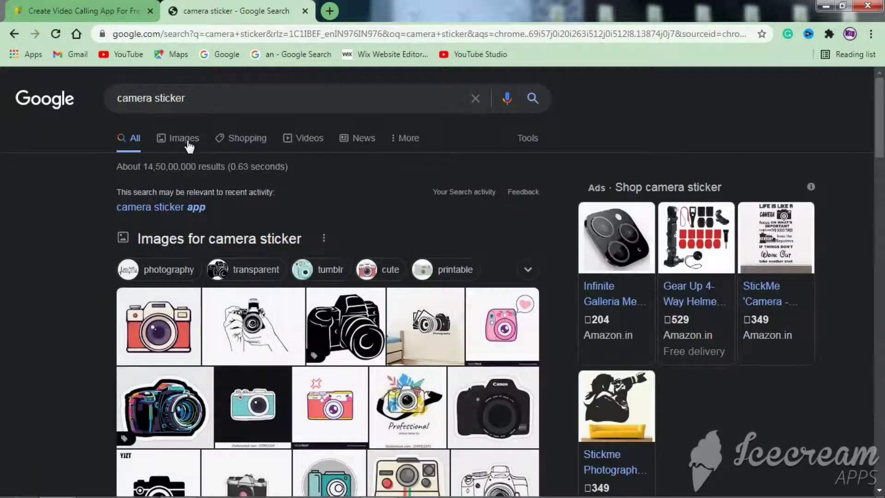
Switch to Google image results for camera sticker and scroll down to the YJZT sticker.
click(184, 146)
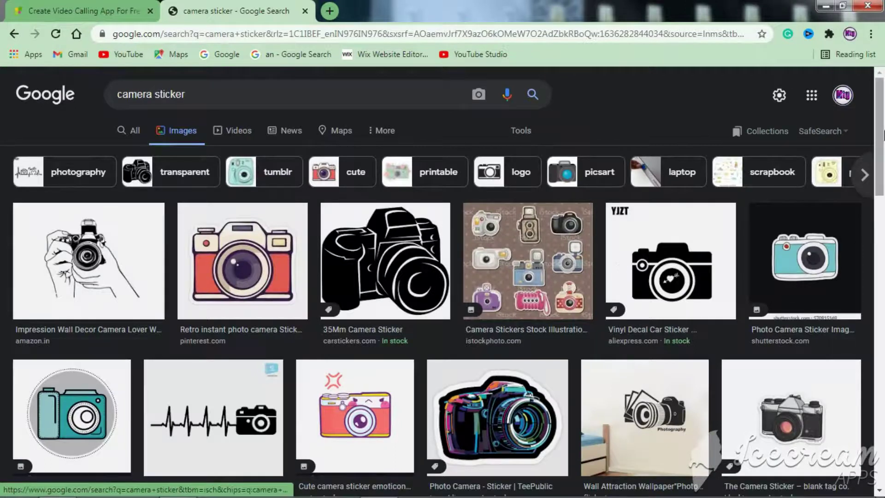
scroll(882, 189, down, 4)
scroll(883, 194, down, 5)
scroll(883, 221, down, 2)
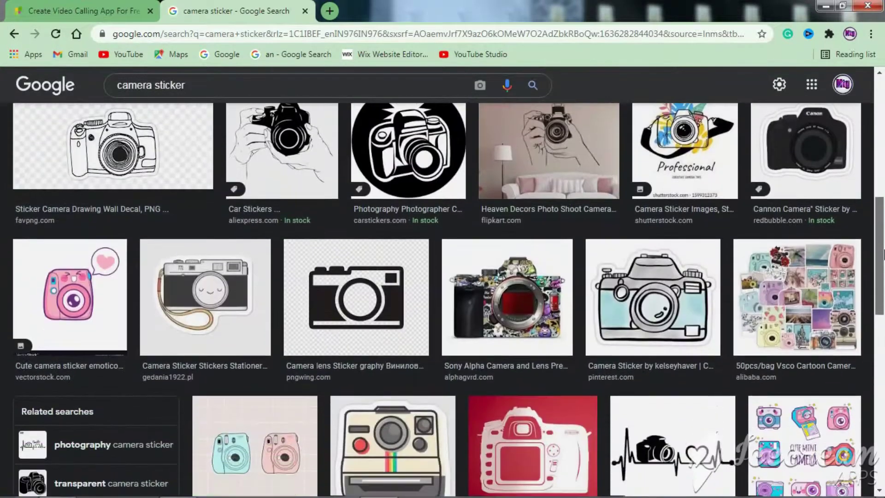
scroll(883, 258, down, 2)
scroll(883, 294, down, 2)
scroll(883, 309, down, 4)
scroll(883, 327, down, 2)
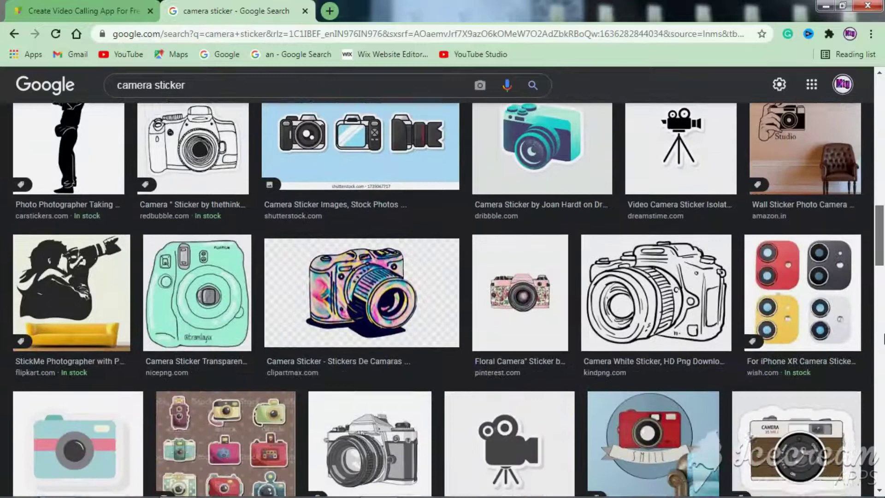
scroll(883, 346, down, 3)
scroll(882, 364, down, 3)
scroll(882, 378, down, 2)
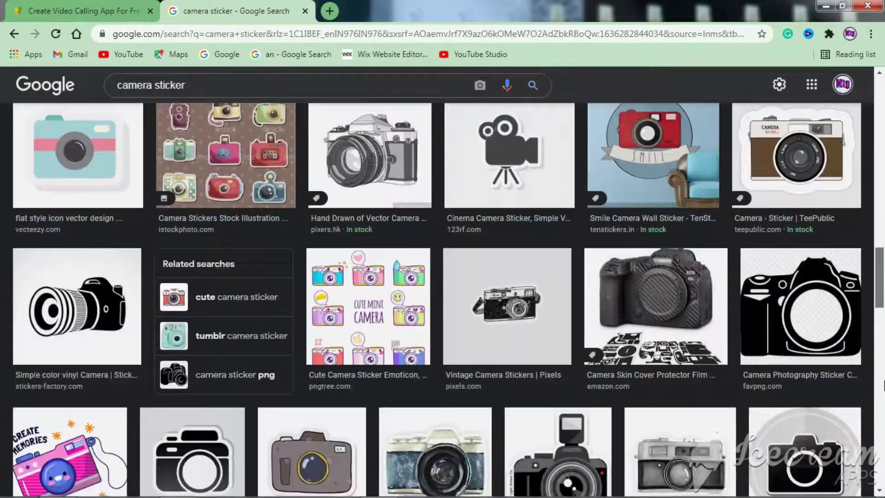
scroll(882, 392, down, 1)
scroll(883, 406, down, 3)
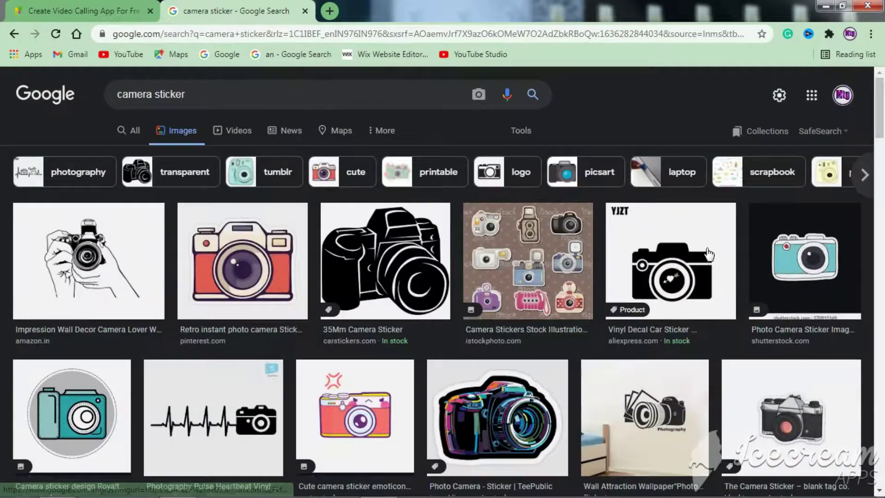
Save the black YJZT camera sticker to Downloads as download (3) and close the search tab.
click(644, 257)
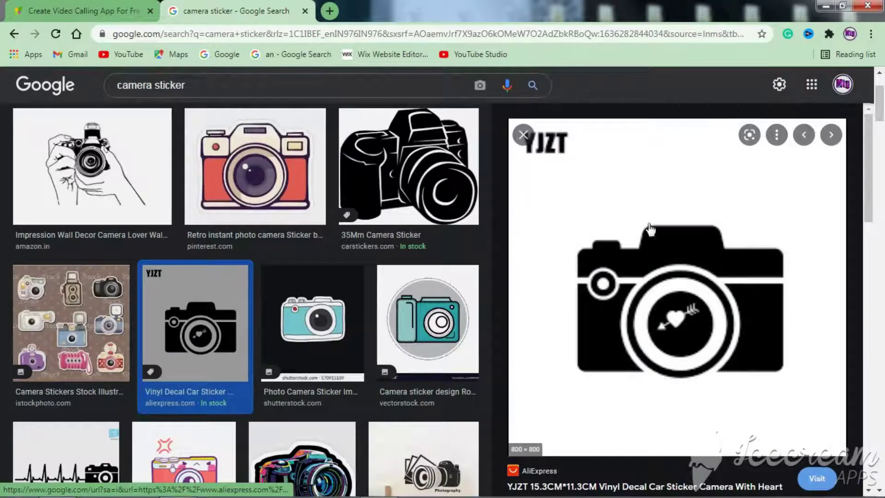
right_click(576, 192)
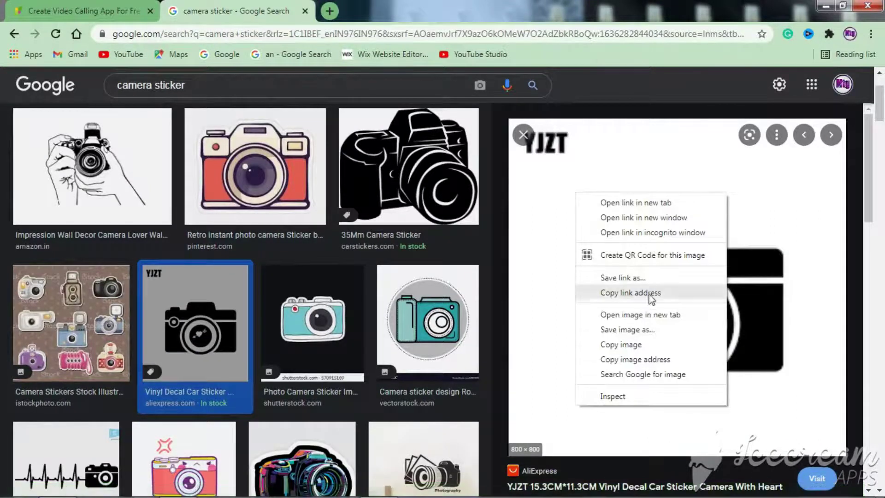
click(636, 328)
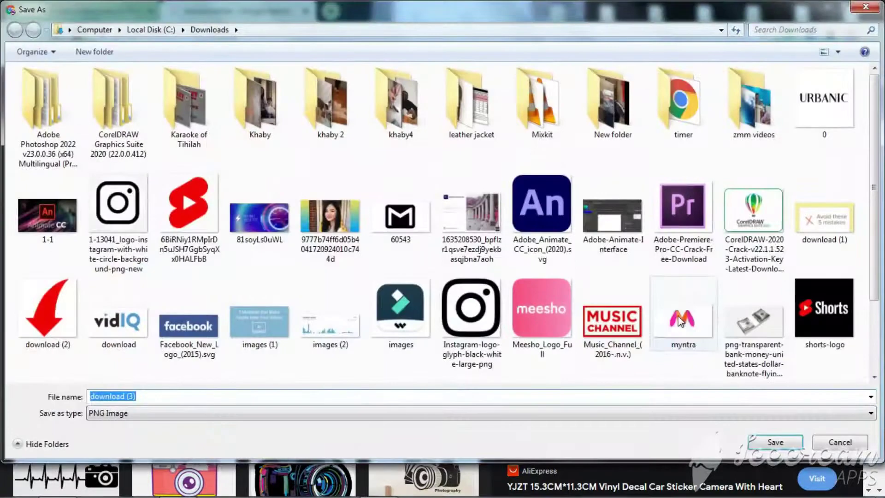
click(776, 439)
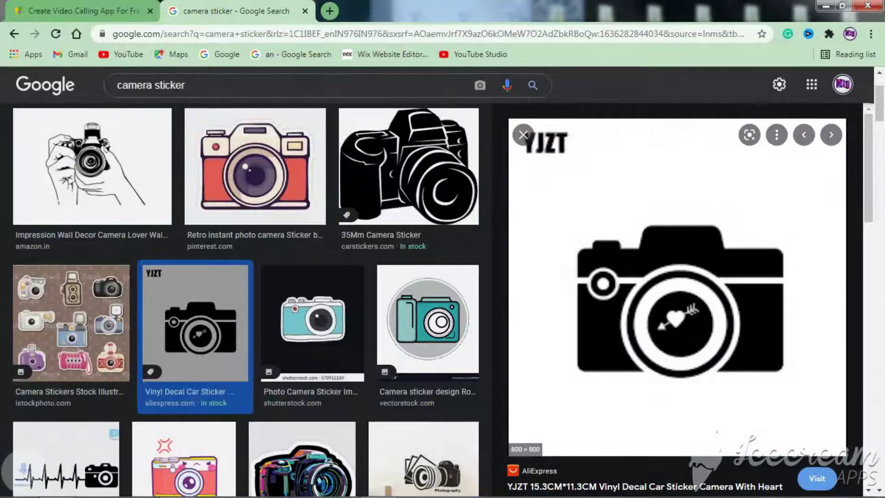
click(304, 10)
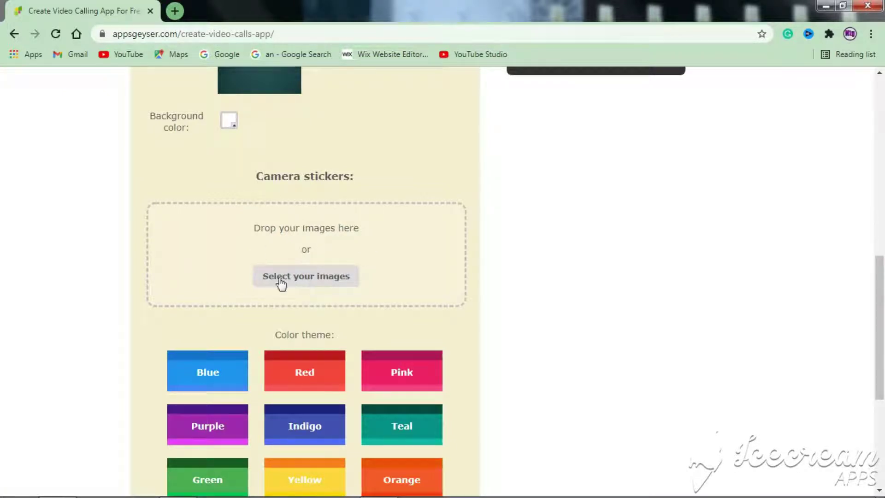
Pick download (3) from the Downloads folder as the camera sticker image.
click(297, 278)
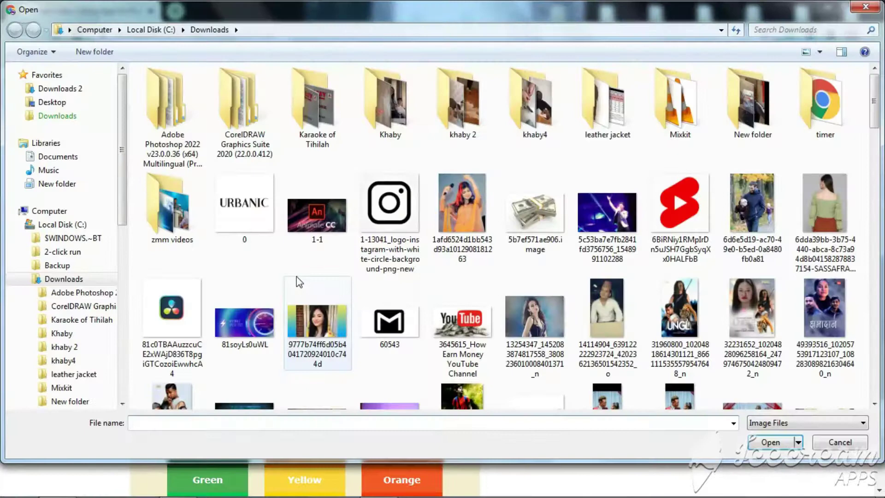
drag(874, 103, 875, 243)
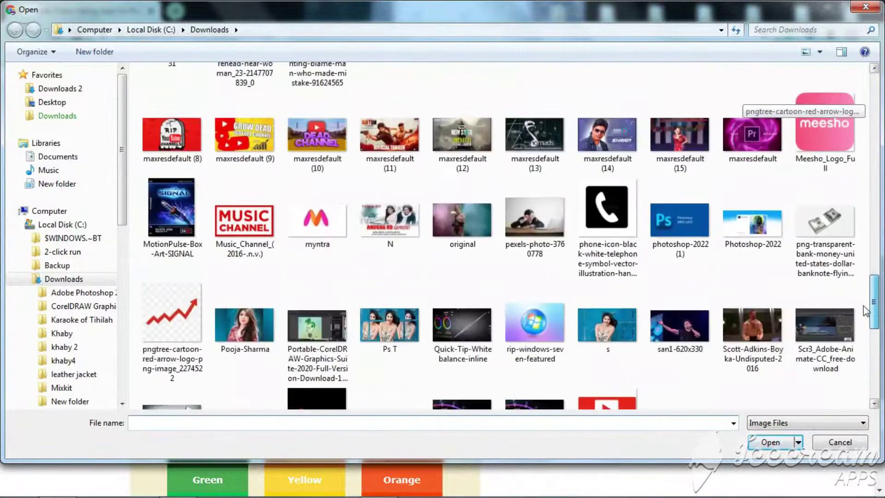
mouse_move(875, 243)
mouse_down()
mouse_move(859, 387)
mouse_move(880, 297)
mouse_move(877, 210)
mouse_up()
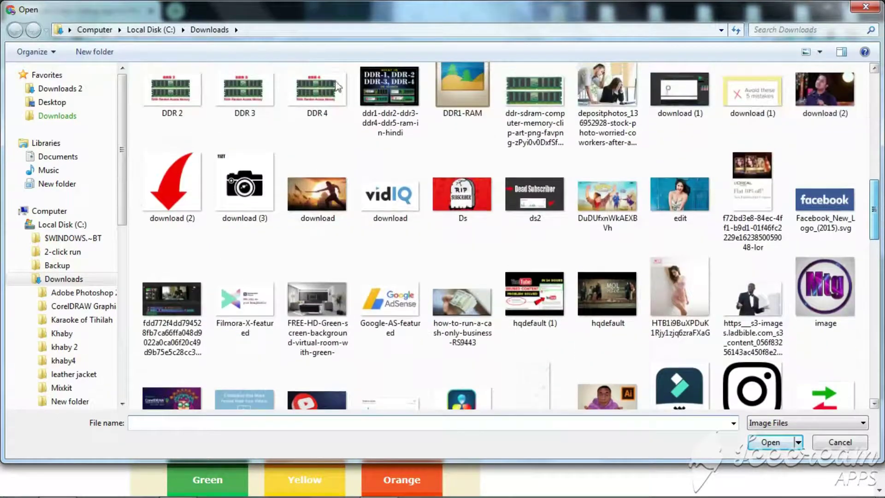
click(251, 188)
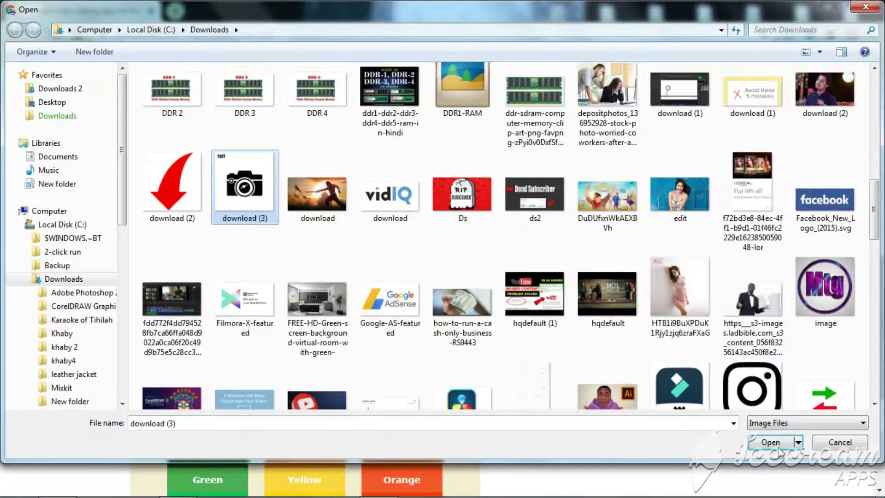
click(770, 443)
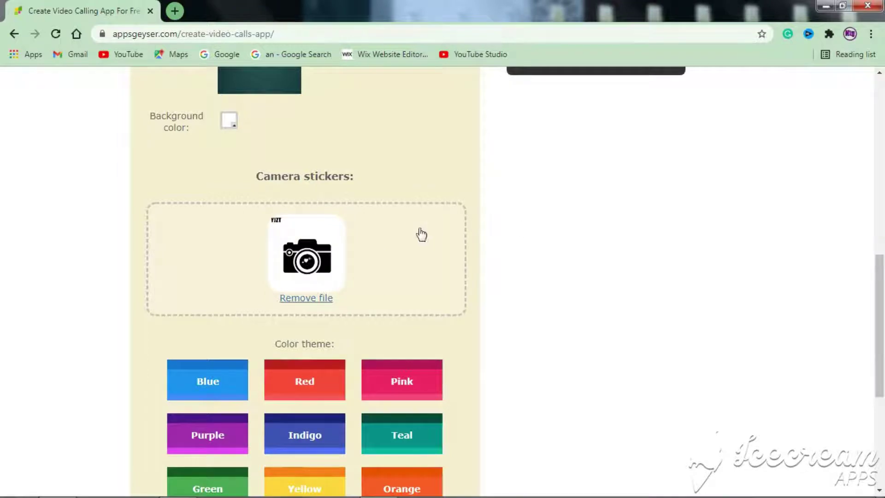
drag(881, 300, 881, 389)
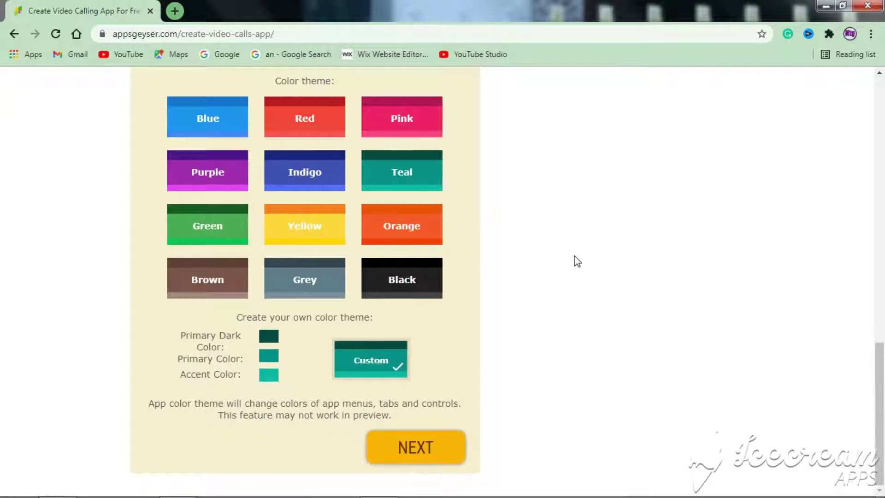
Move past the settings and enter 'wordsapp' as the App Name.
click(409, 454)
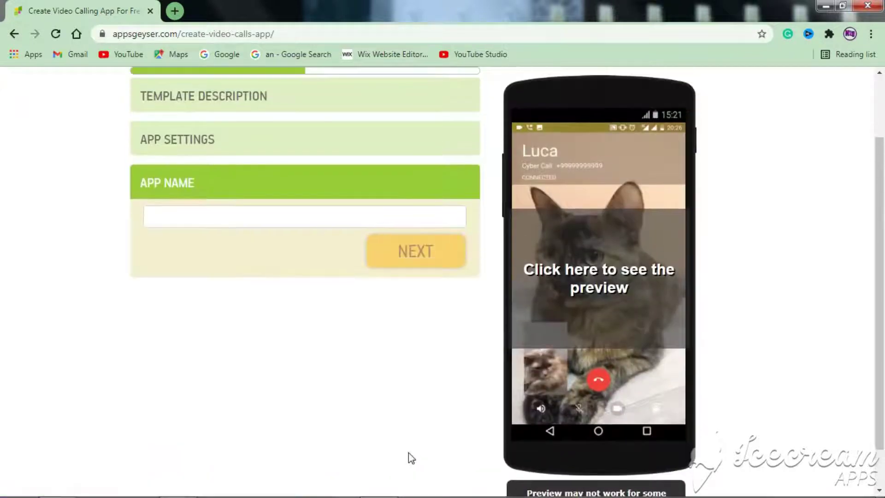
scroll(882, 261, up, 2)
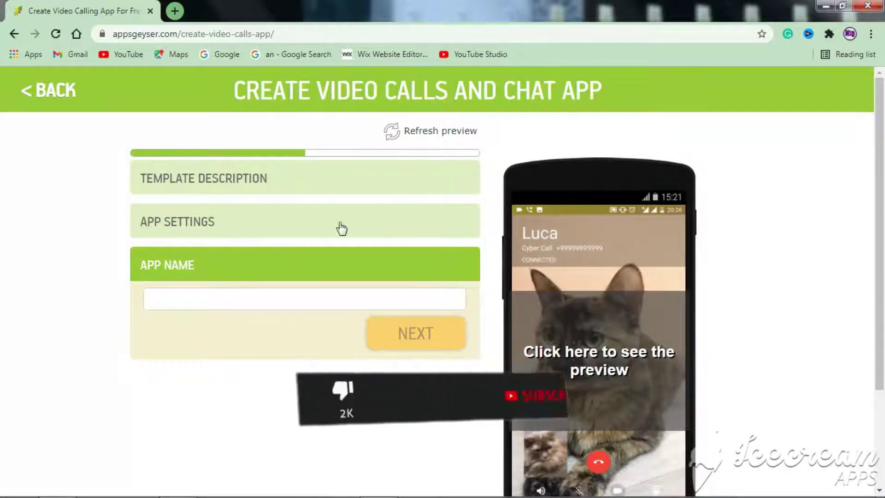
click(167, 297)
text(wor)
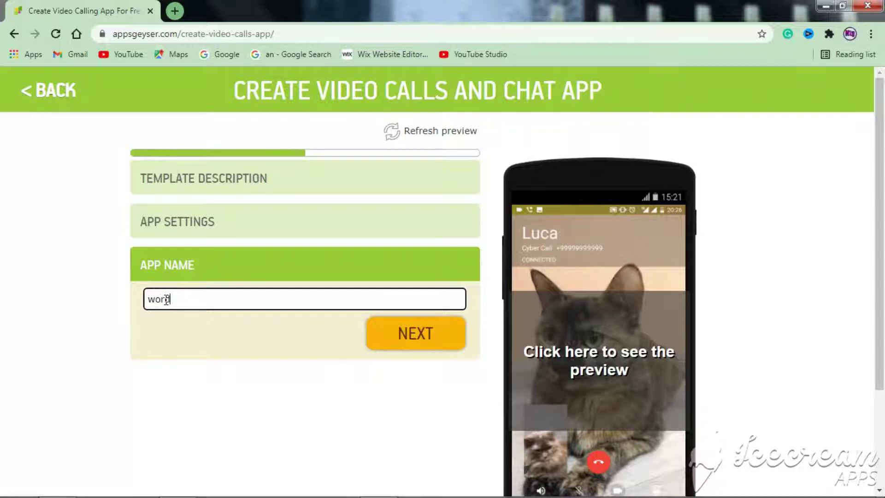
text(sapp)
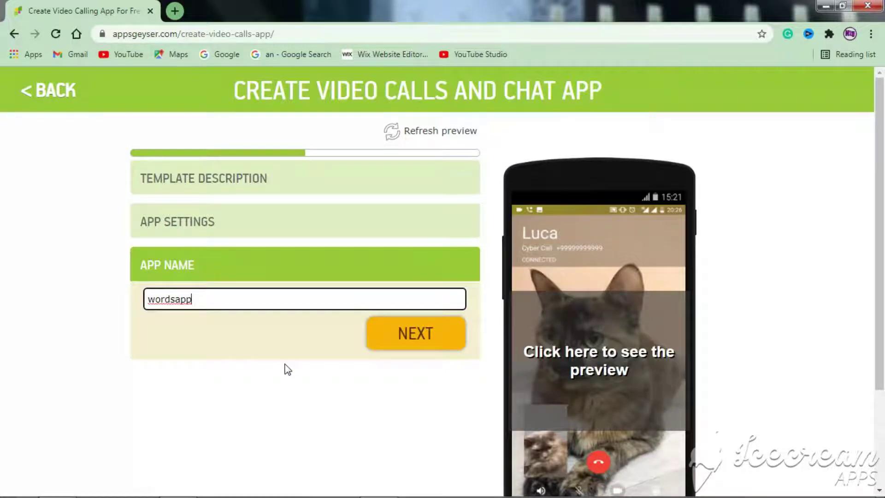
click(416, 341)
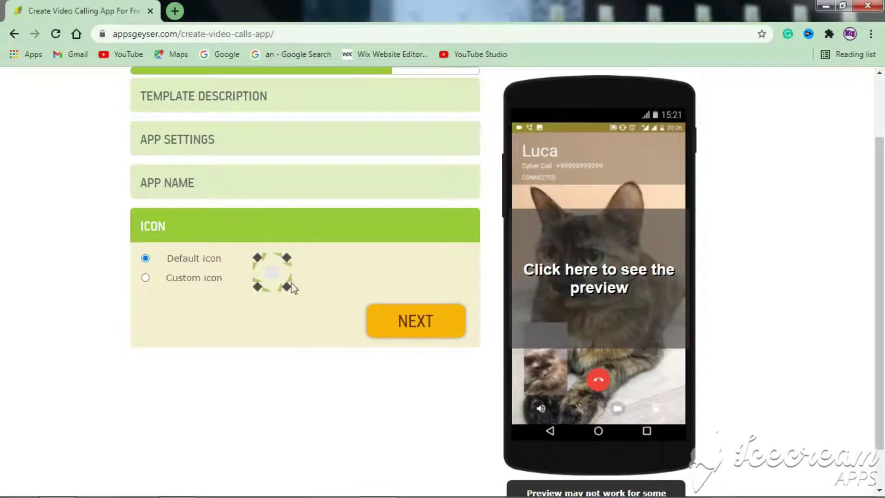
Select the Custom icon option and start uploading an icon image.
click(146, 278)
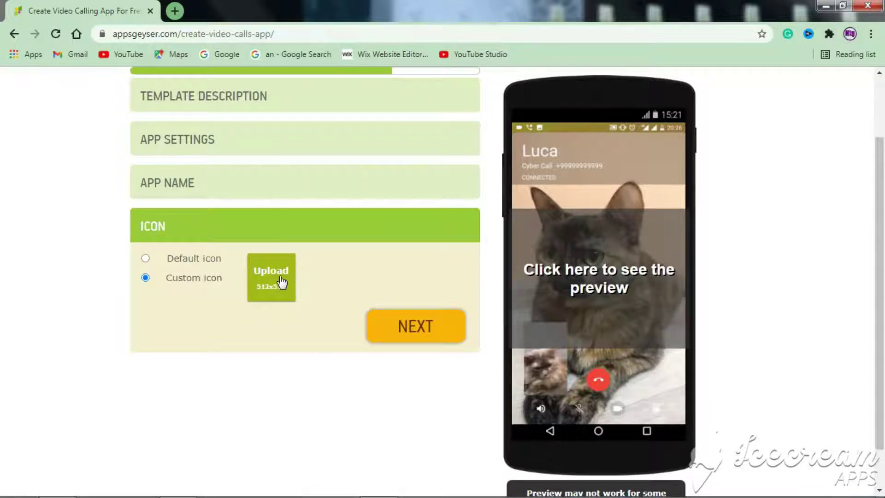
click(282, 282)
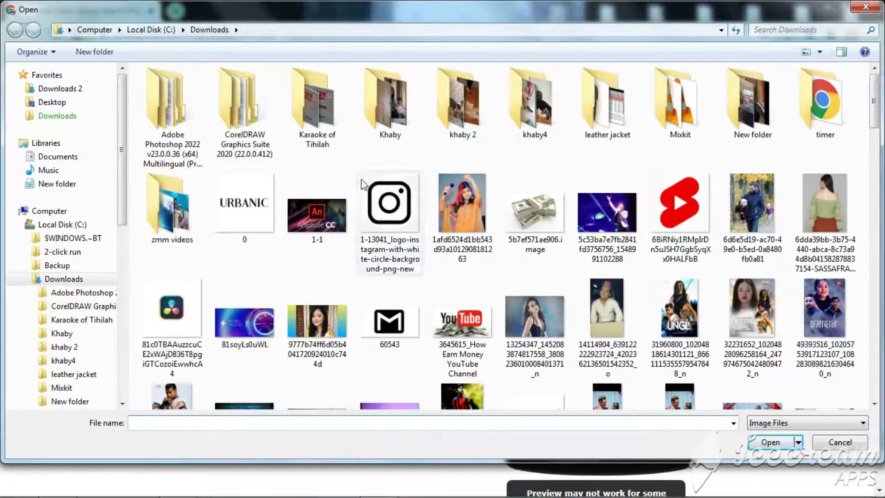
Load the Mtg logo 'image' from Desktop > Youtube New > LOGO as the custom icon.
mouse_move(874, 108)
mouse_down()
mouse_move(880, 203)
mouse_move(875, 109)
mouse_up()
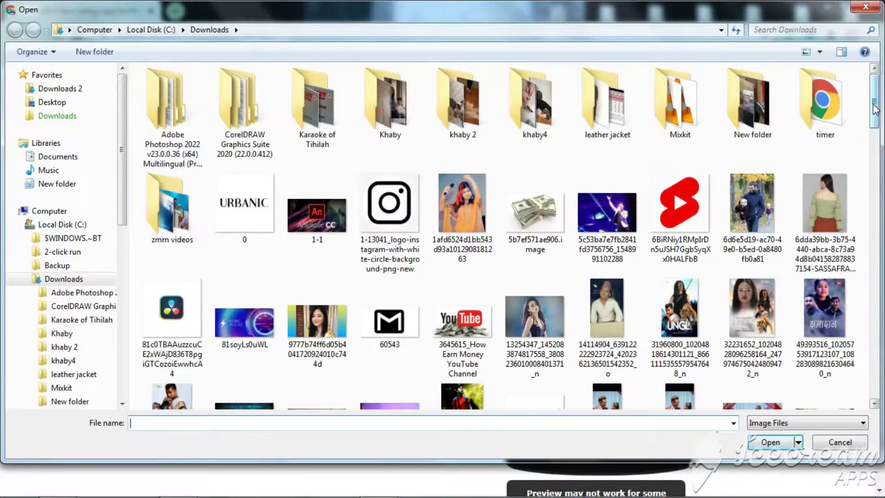
scroll(877, 110, down, 1)
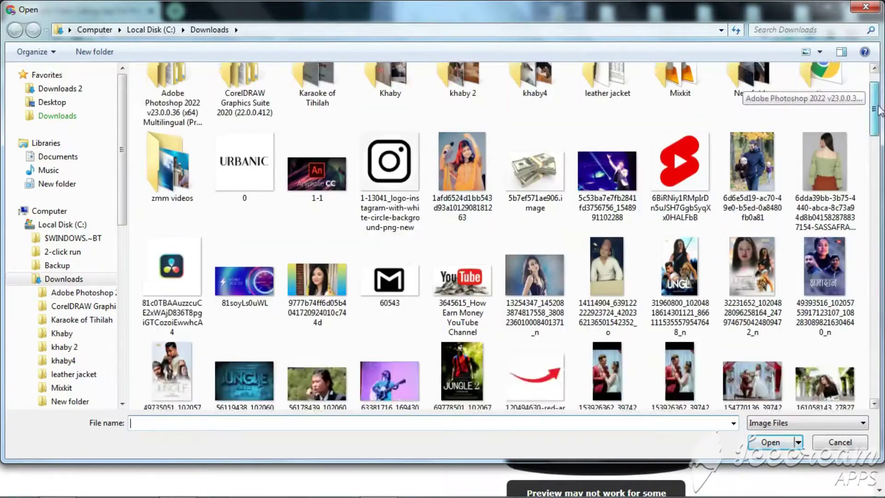
drag(878, 110, 875, 99)
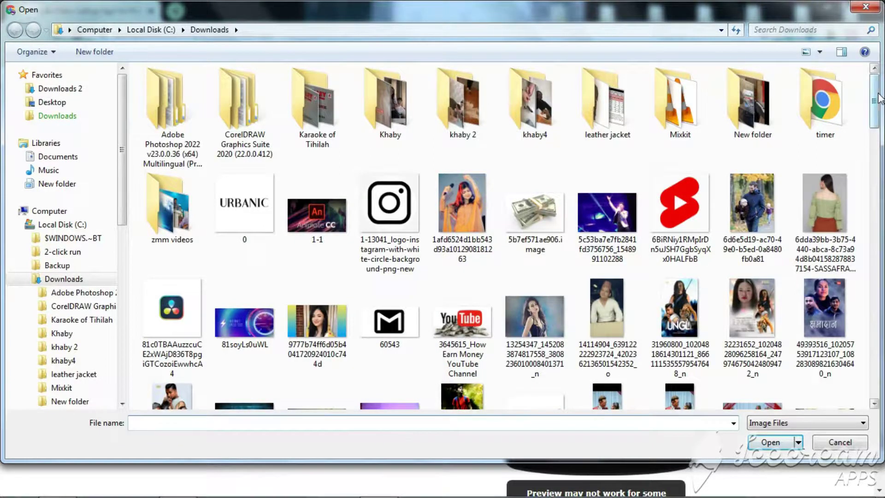
scroll(880, 100, down, 3)
scroll(879, 93, up, 3)
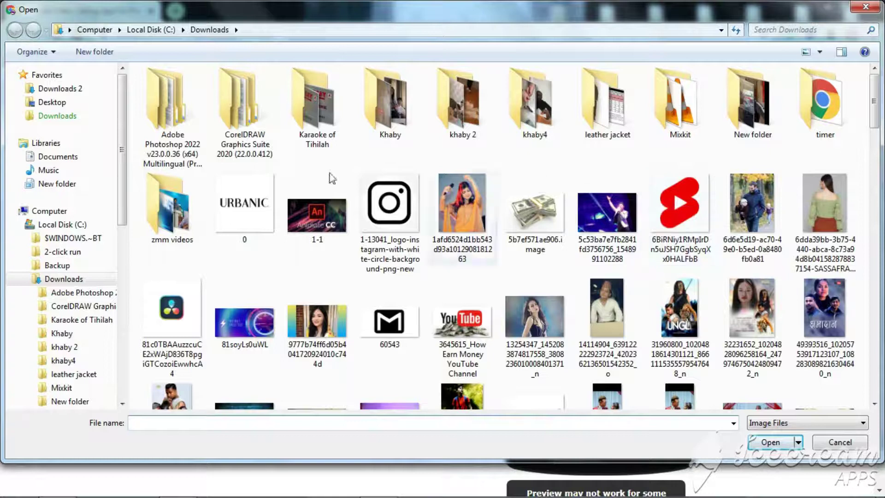
click(52, 102)
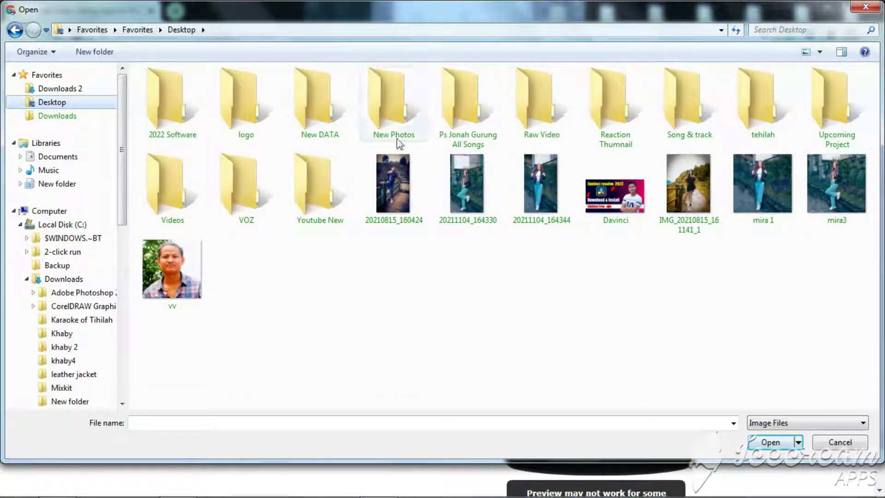
click(315, 180)
double_click(315, 176)
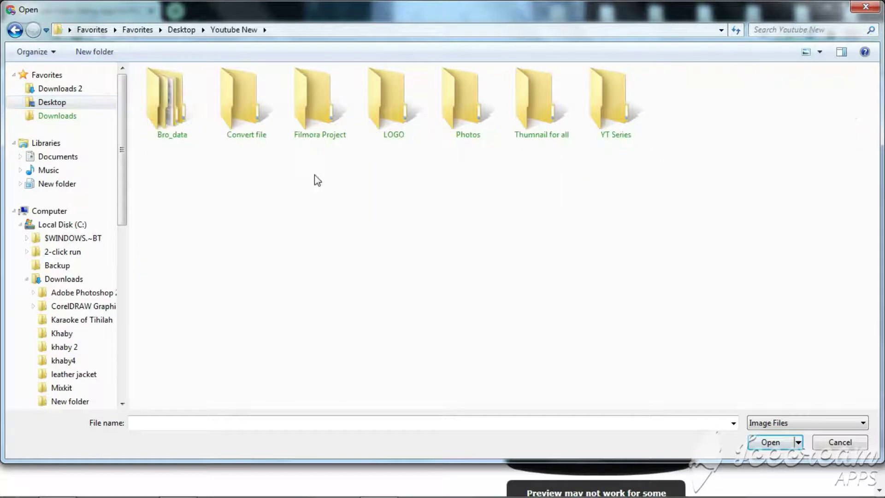
double_click(394, 103)
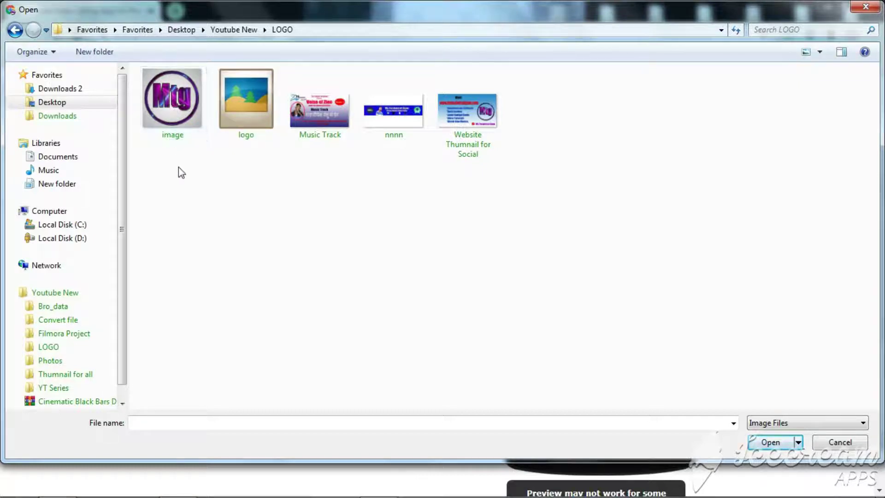
click(176, 109)
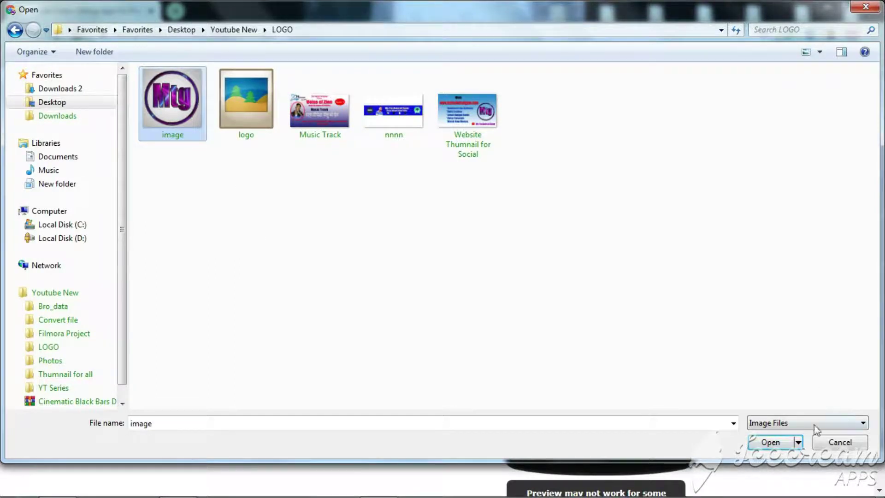
click(778, 443)
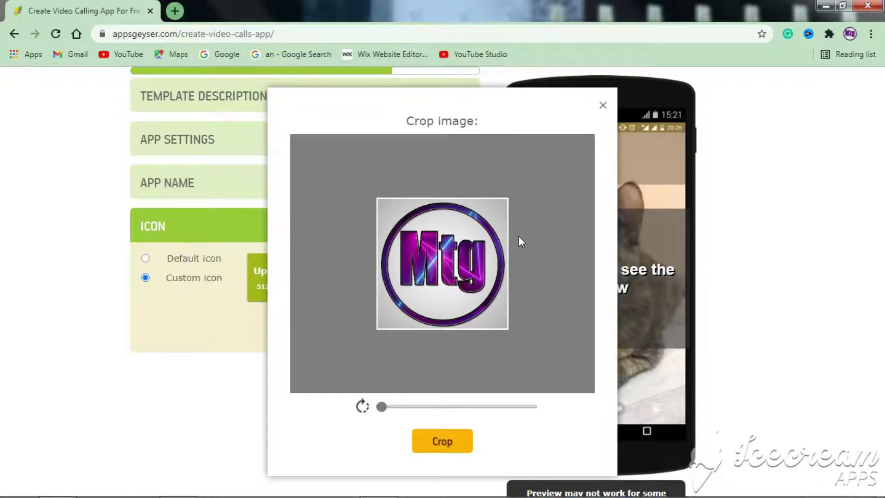
click(433, 444)
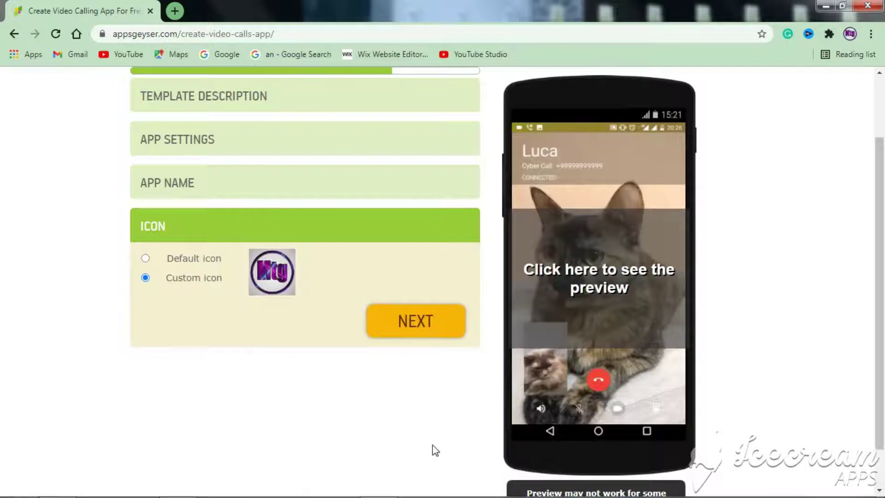
click(427, 325)
scroll(702, 322, up, 2)
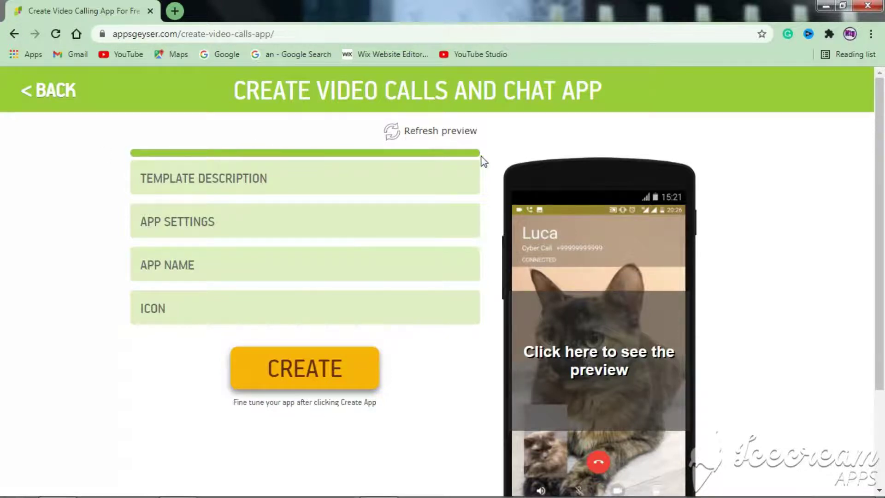
click(285, 376)
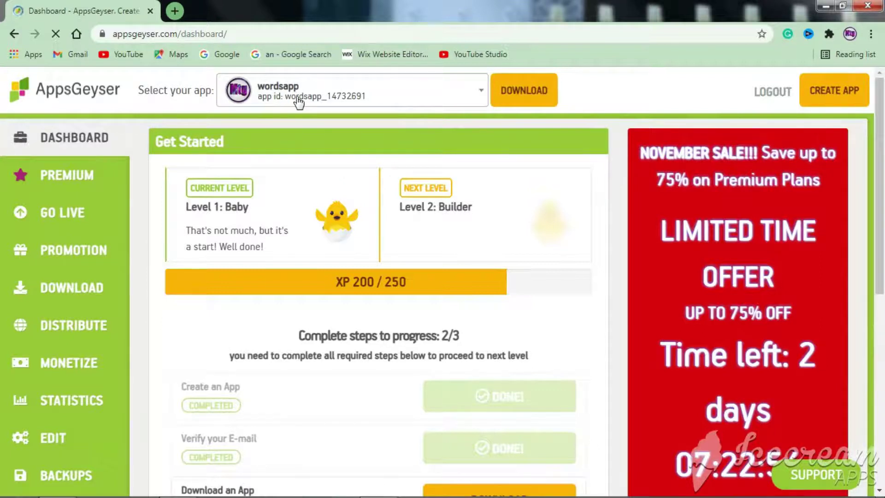
Look over the new wordsapp dashboard, then go to its DOWNLOAD page.
scroll(883, 203, down, 10)
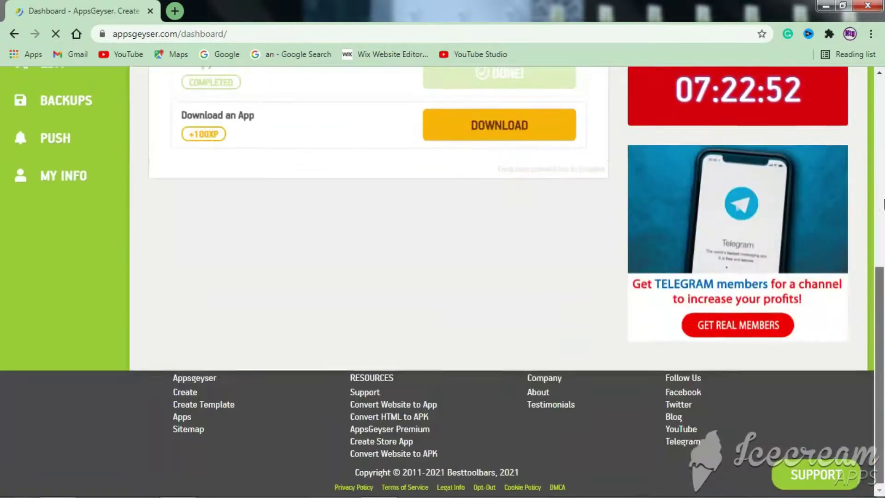
scroll(882, 203, up, 10)
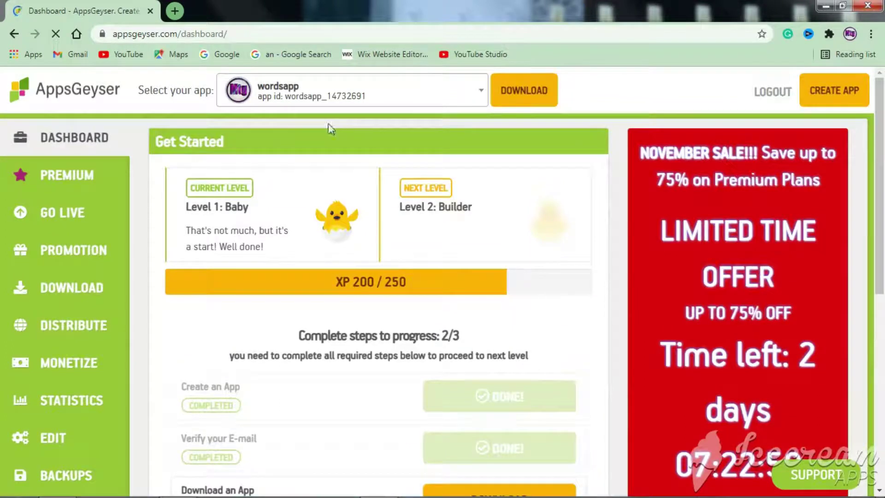
click(536, 104)
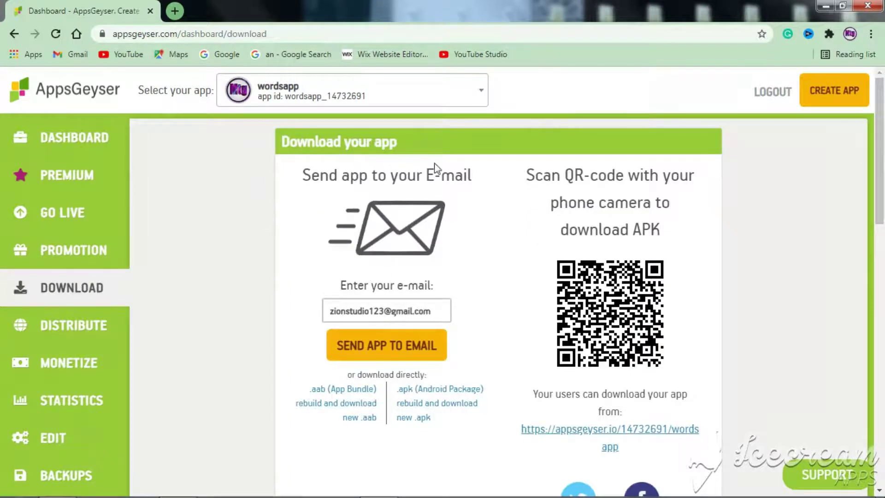
Send wordsapp to the entered e-mail, then download it directly as a .apk Android Package.
click(428, 349)
click(428, 348)
drag(879, 152, 879, 179)
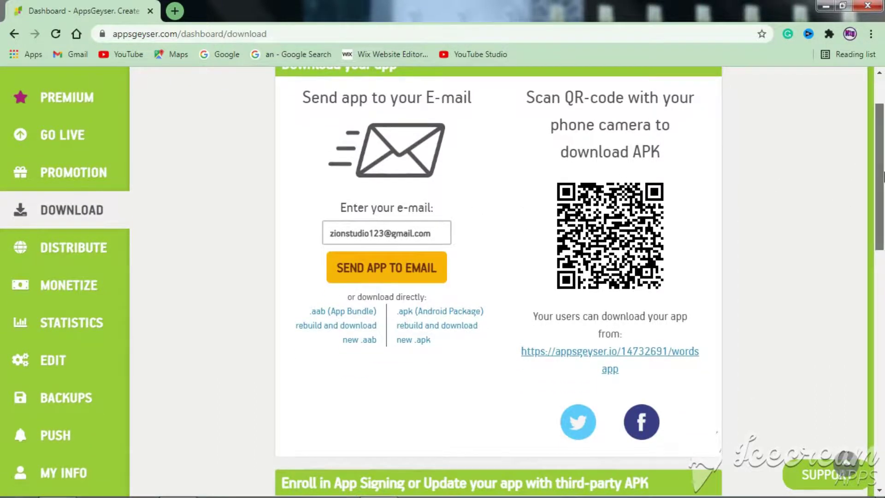
drag(879, 178, 879, 201)
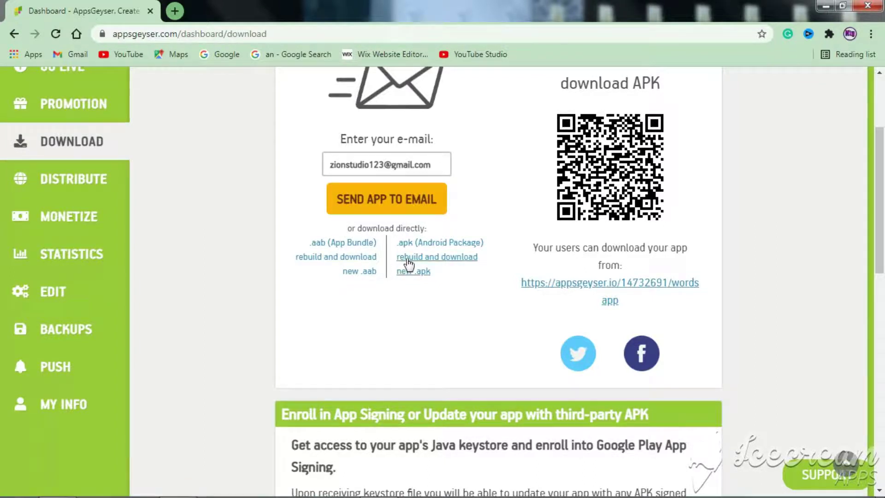
click(450, 250)
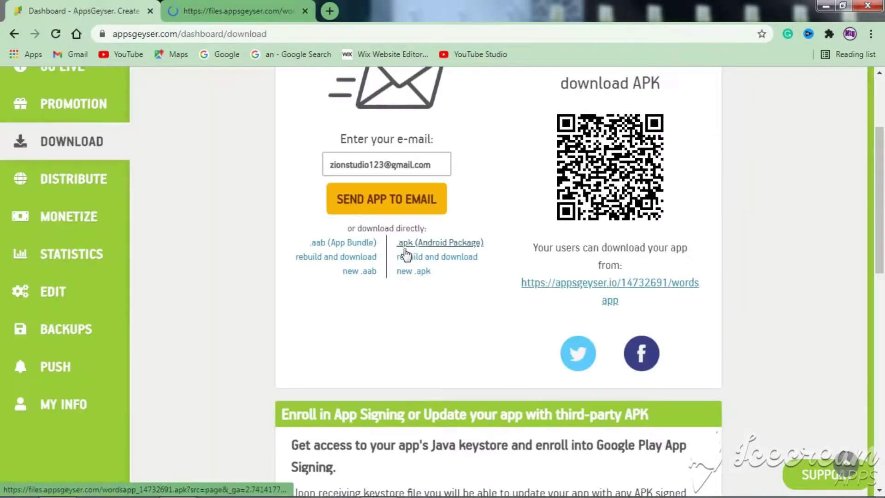
click(256, 11)
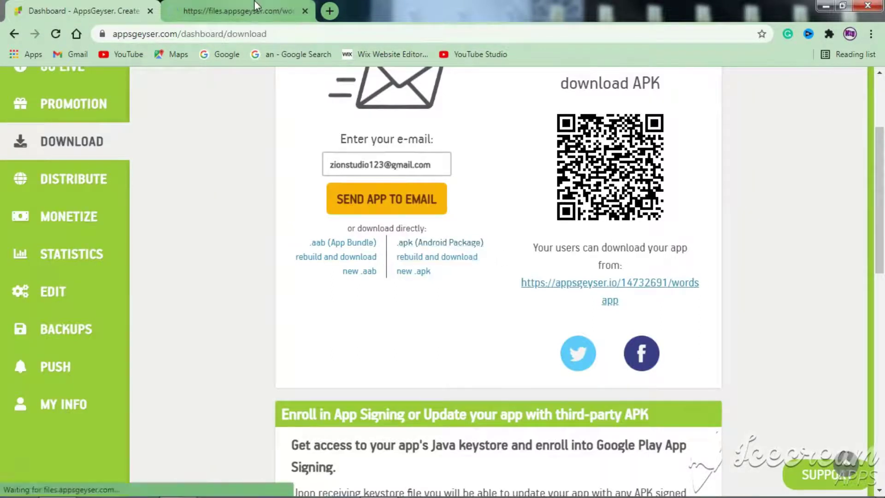
Show the finished _wordsapp_14732691.apk download in its Downloads folder.
drag(883, 148, 883, 158)
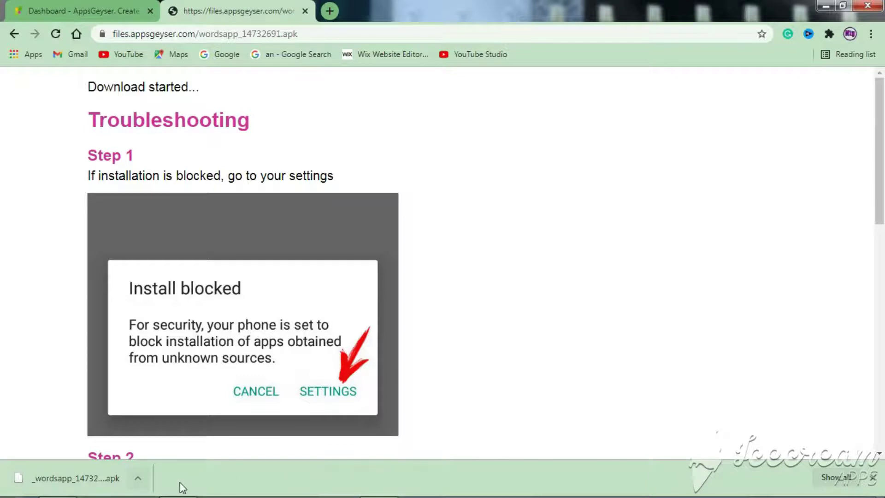
click(137, 478)
click(170, 434)
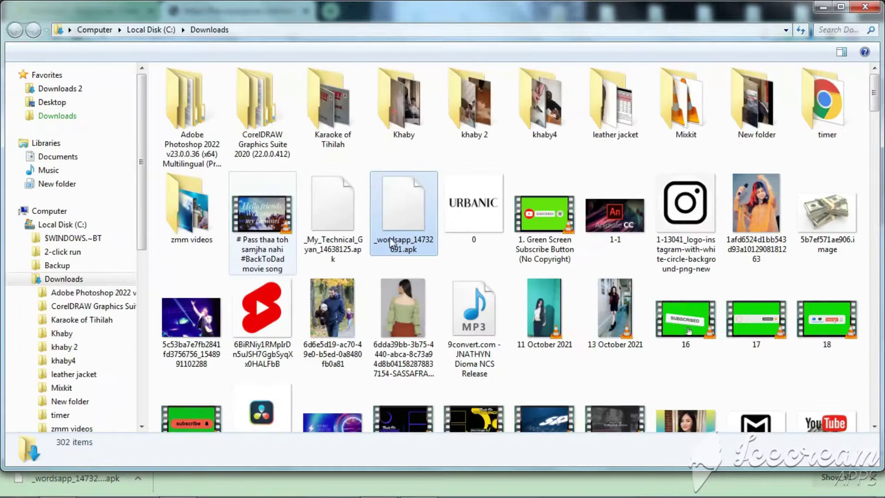
Try opening _wordsapp_14732691.apk in Downloads, then bring up its context menu.
double_click(412, 215)
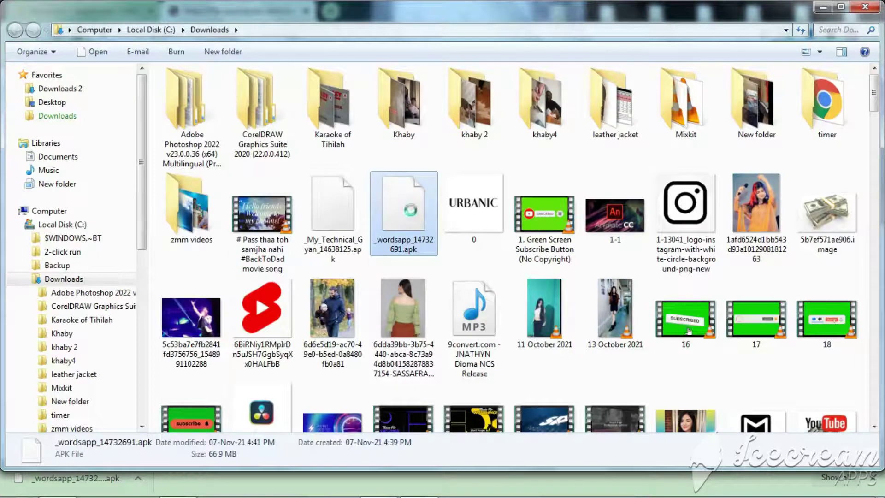
right_click(410, 211)
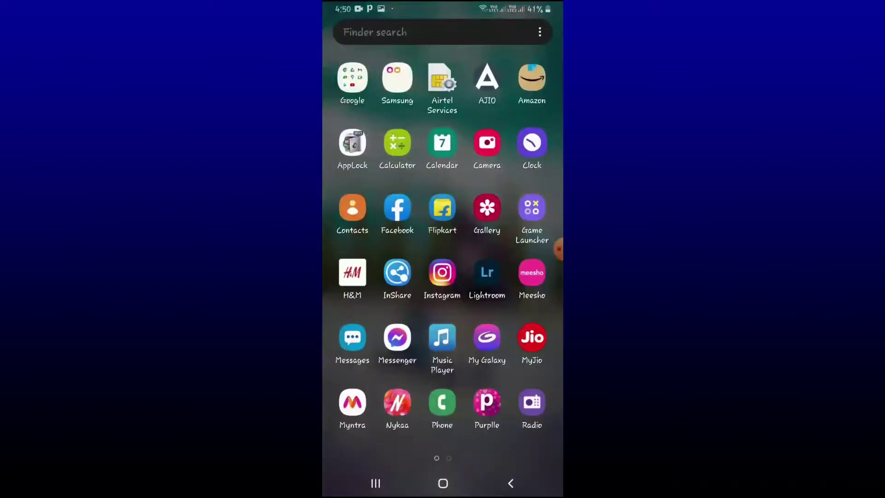
Launch My Files from the Samsung folder and view Installation files in Internal storage.
click(397, 77)
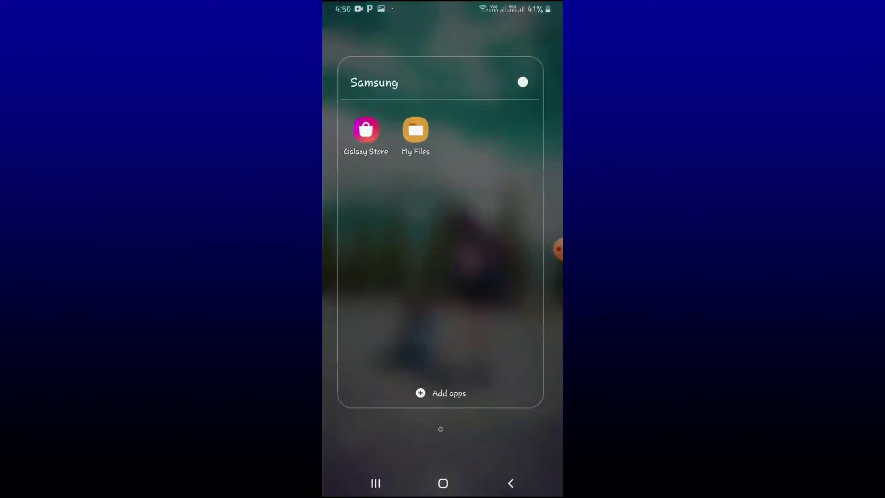
click(415, 132)
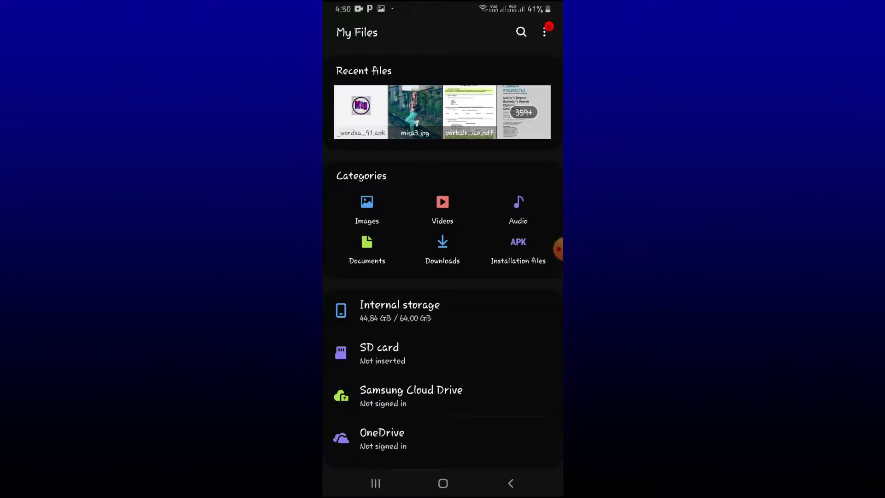
click(517, 251)
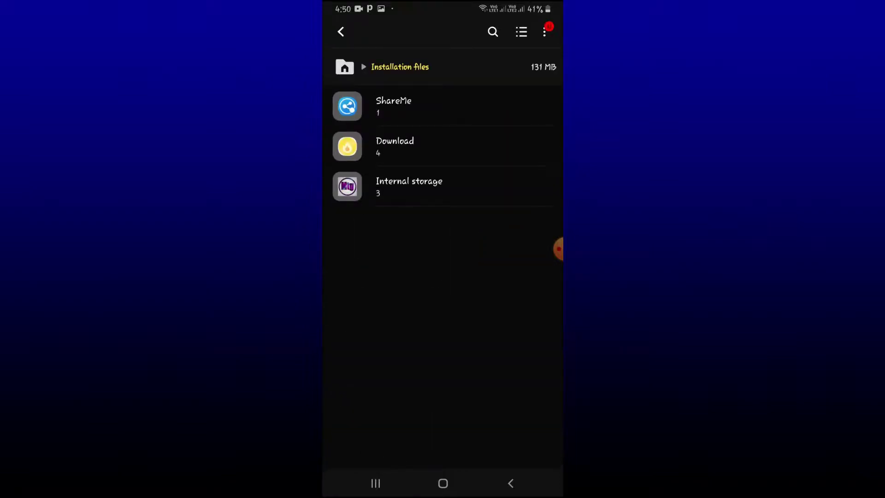
click(409, 187)
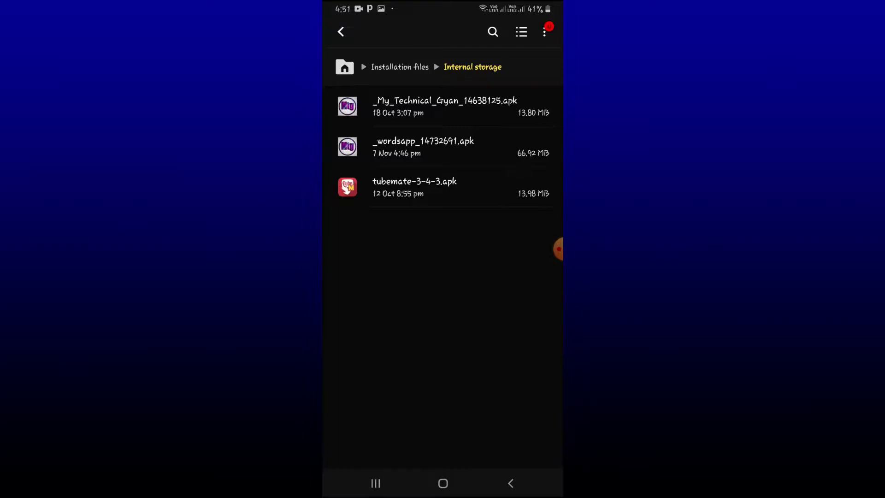
Install _wordsapp_14732691.apk and close the installer once it reports 'App installed.'.
click(443, 146)
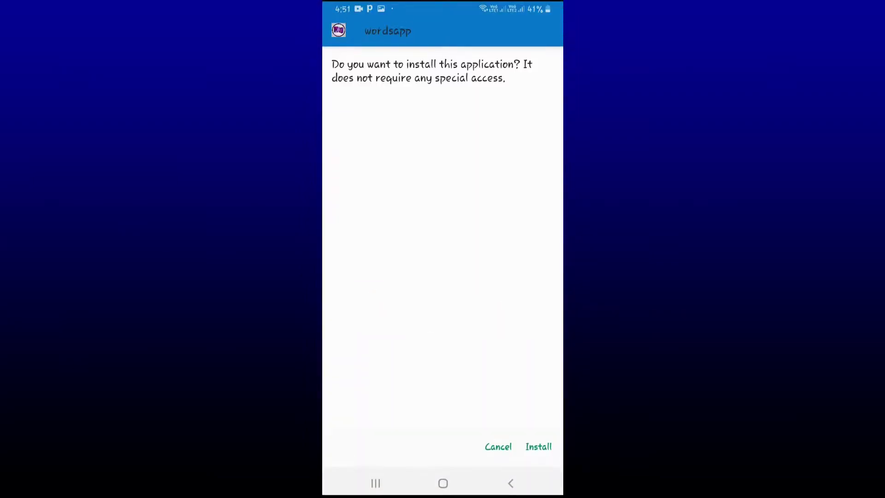
click(538, 448)
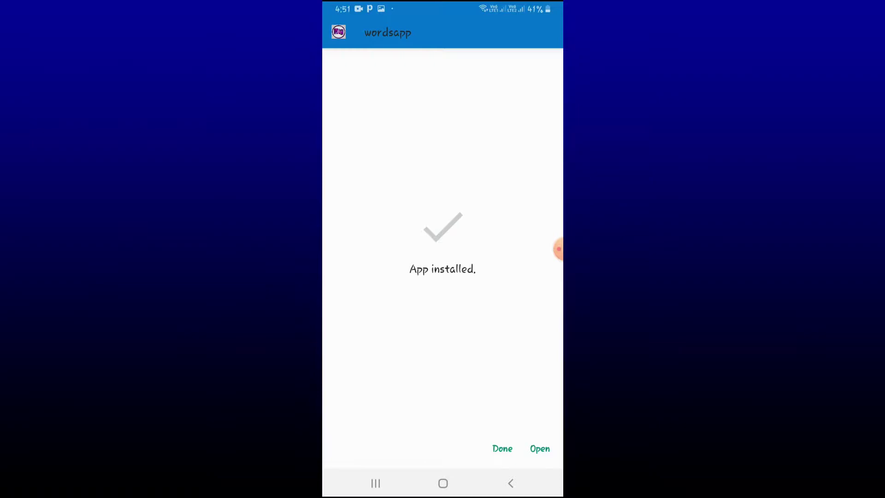
click(502, 448)
Go home, open the app drawer's second page, and launch the new wordsapp.
click(442, 483)
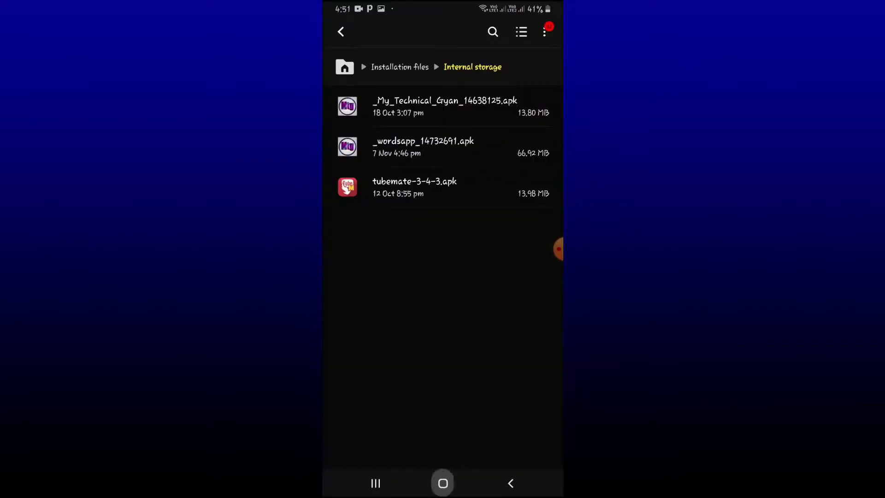
drag(442, 391, 442, 207)
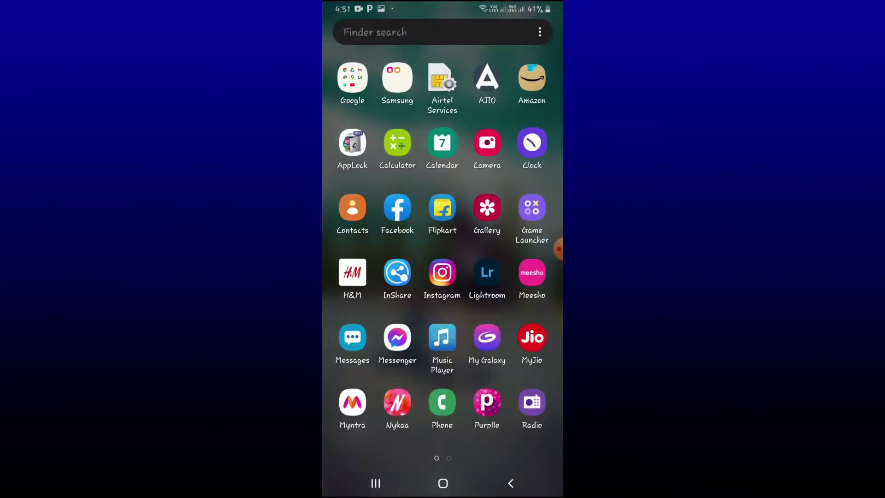
drag(507, 277, 368, 277)
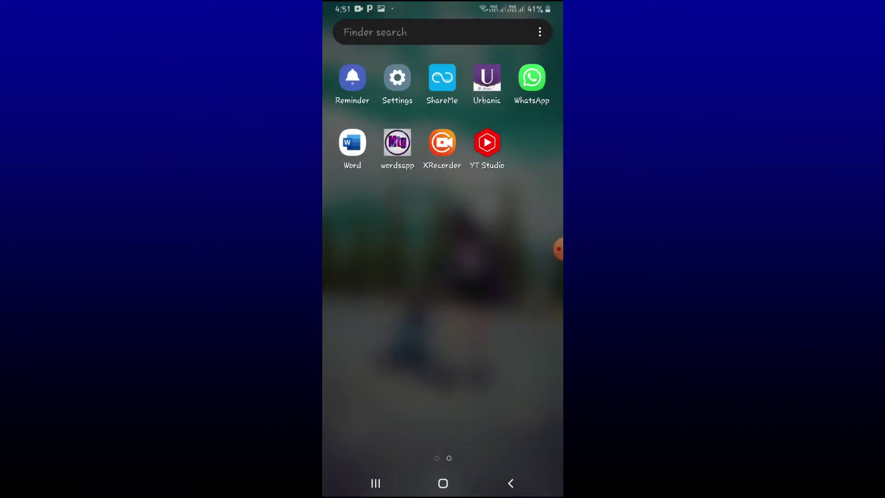
click(532, 77)
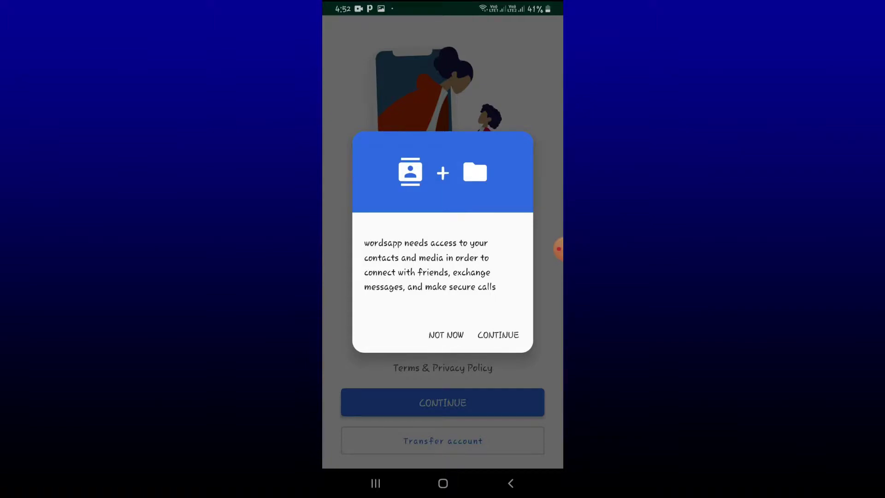
Accept the access notice and allow wordsapp to use contacts and photos/media.
click(498, 335)
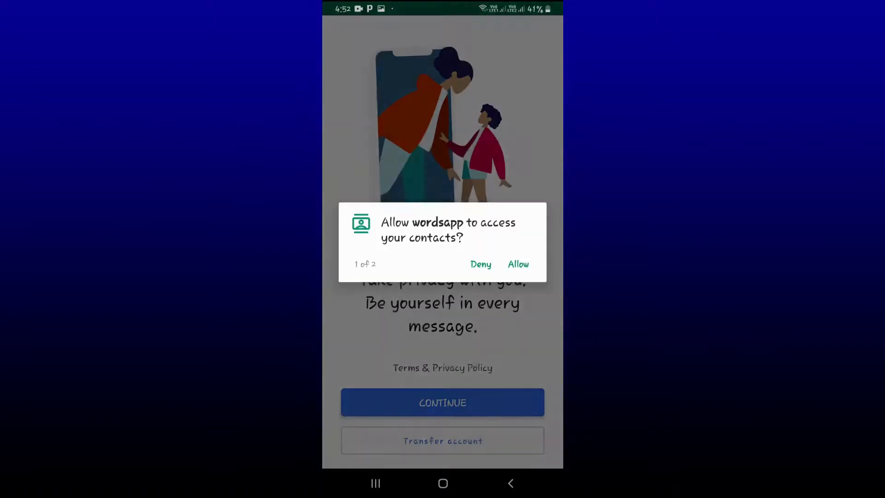
click(518, 264)
click(517, 261)
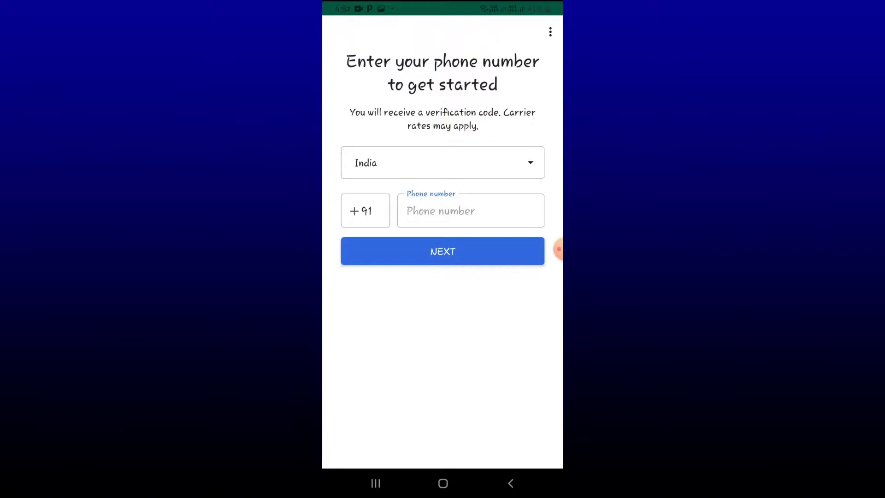
Enter the user's Indian mobile number for sign-up and confirm it is correct.
click(470, 211)
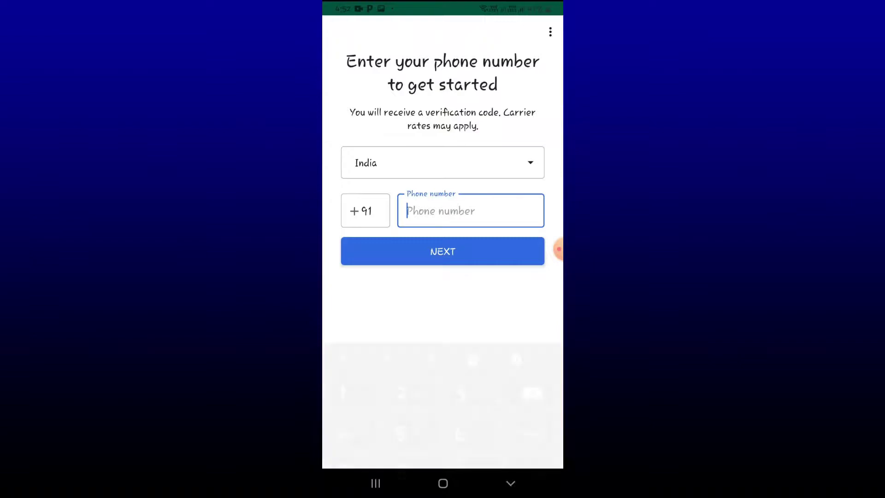
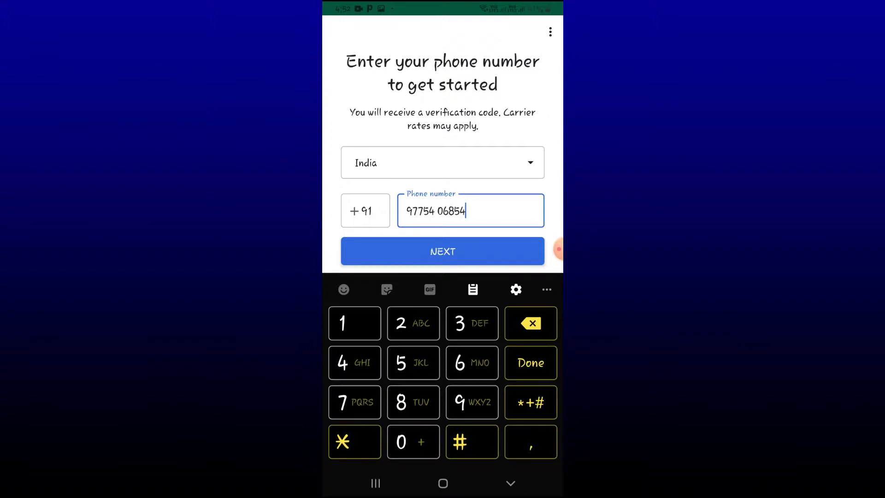
key(Return)
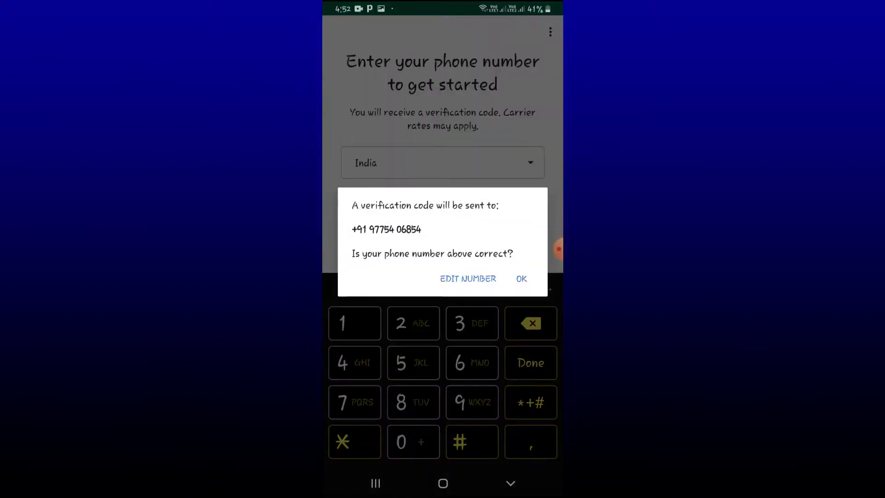
click(521, 279)
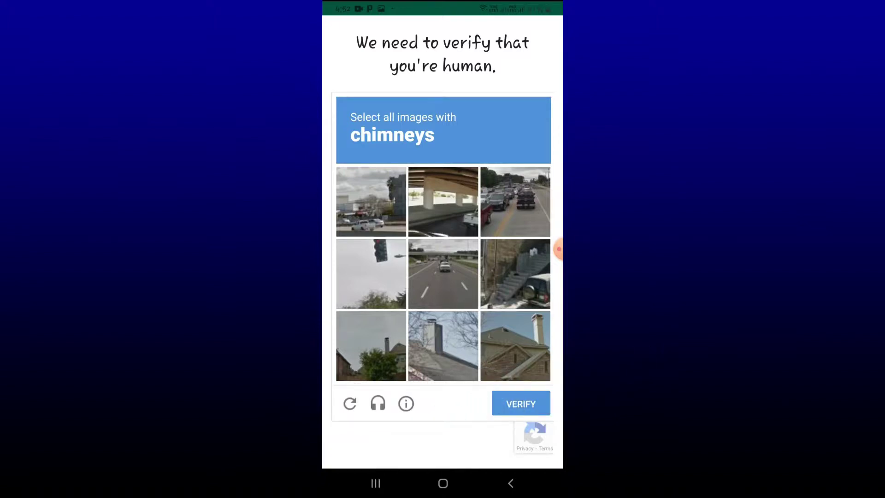
Select the three bottom-row chimney images, submit the check, and confirm the phone number.
click(514, 346)
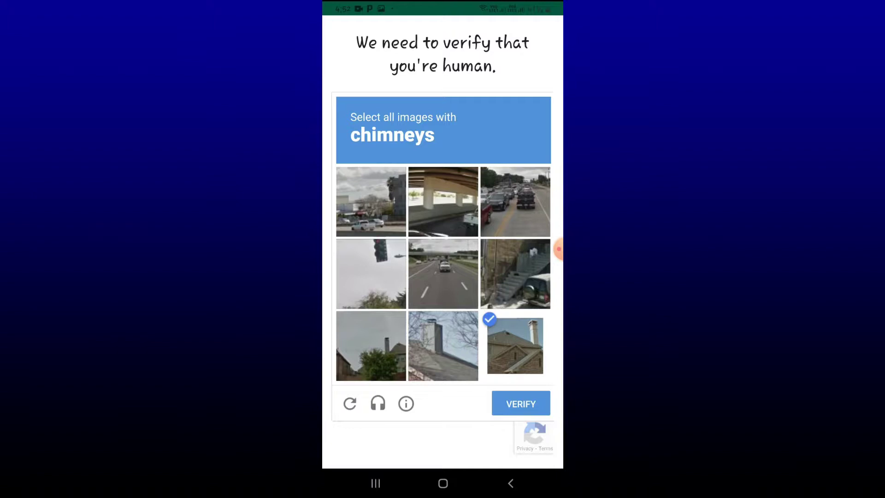
click(443, 345)
click(371, 346)
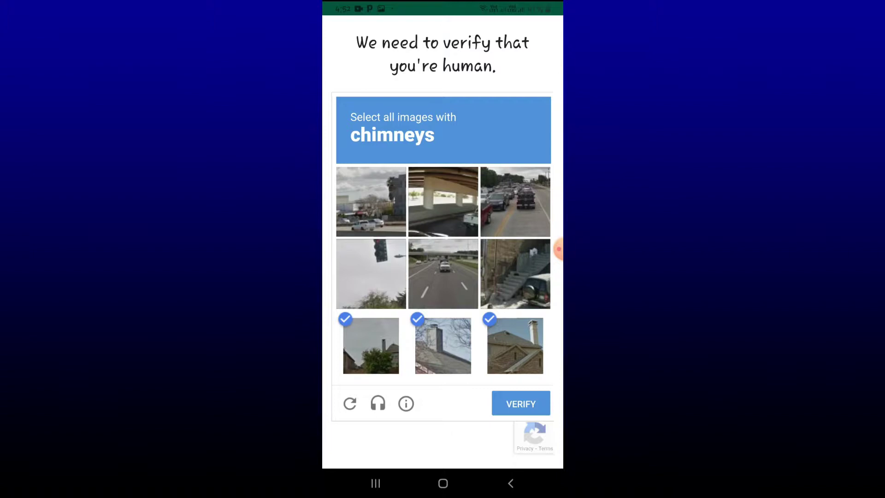
click(521, 404)
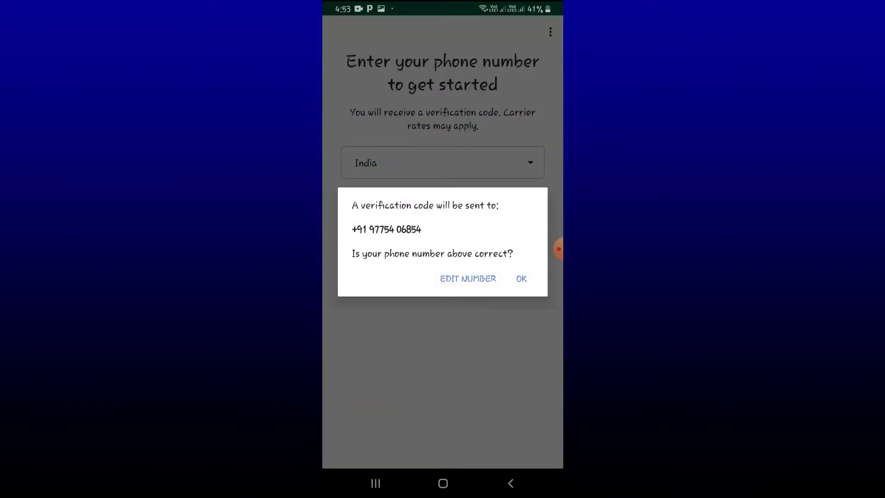
click(521, 278)
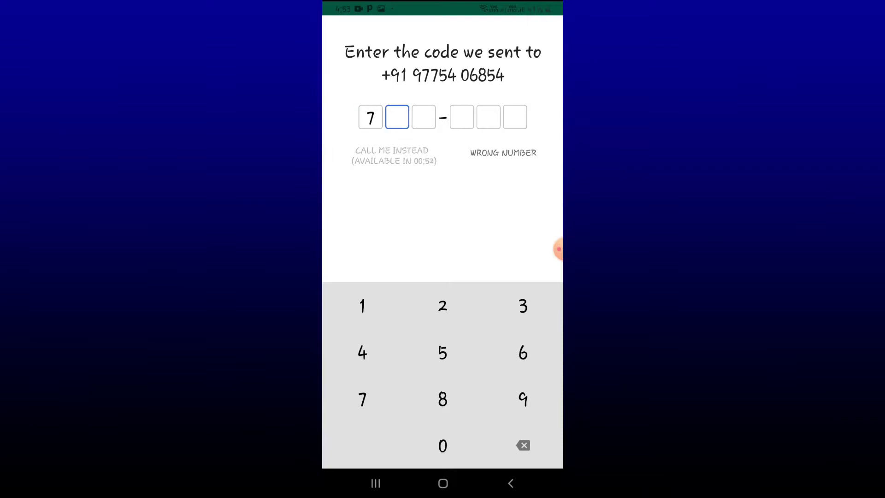
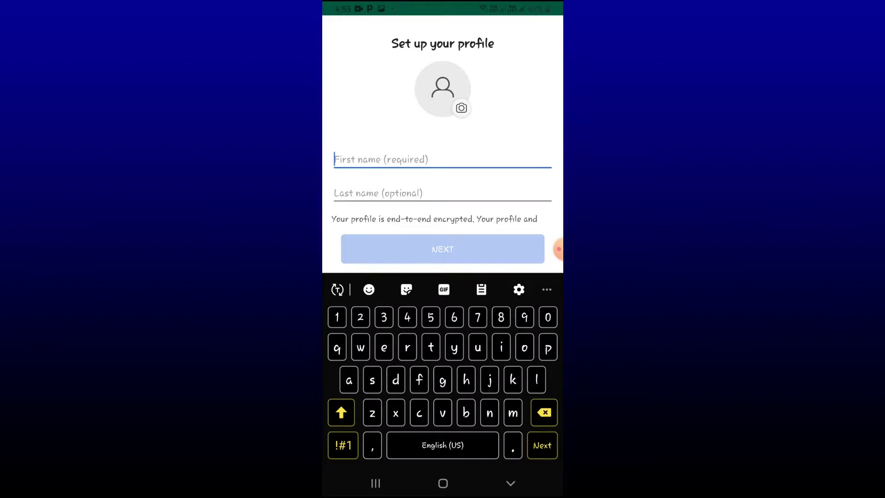
Enter the user's first name and surname in separate fields, then open the avatar photo options.
click(510, 483)
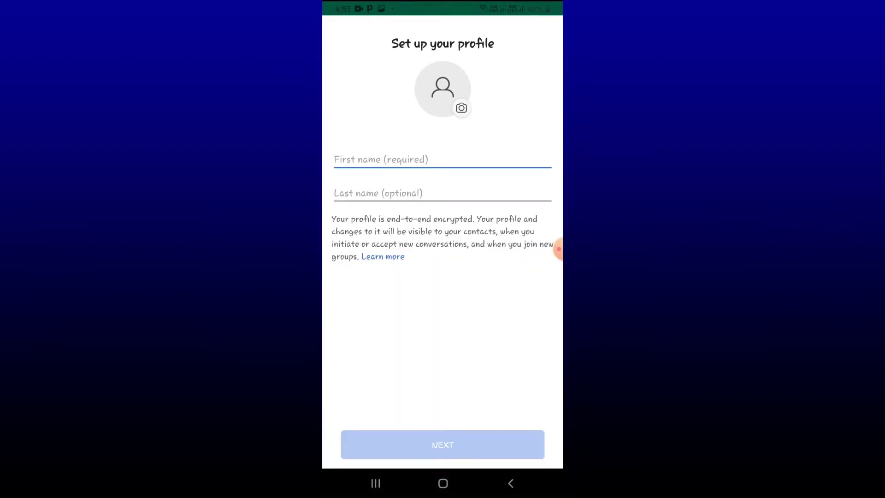
click(415, 159)
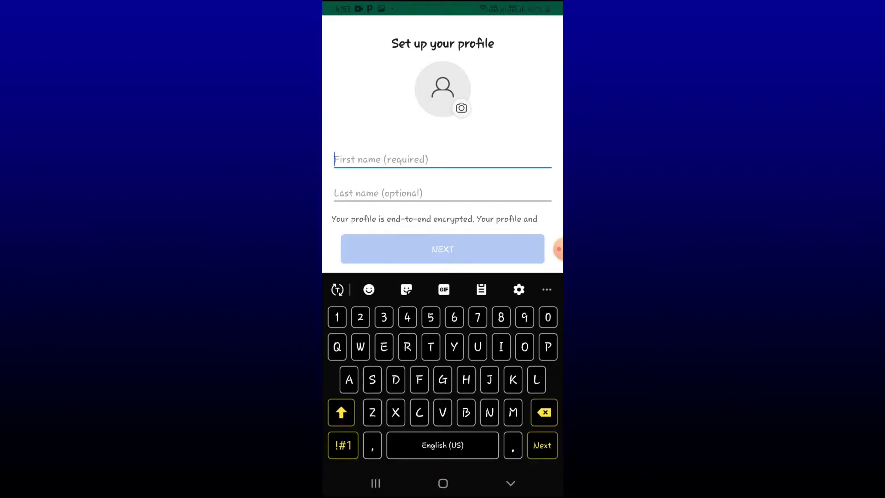
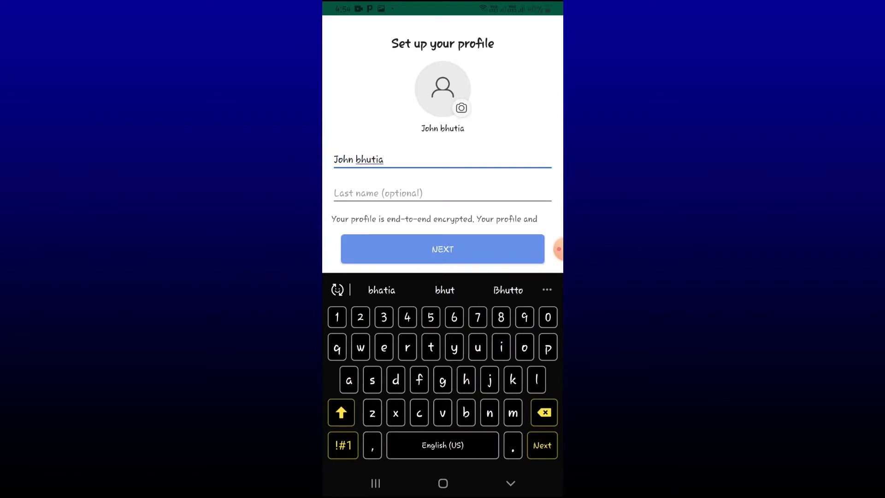
click(378, 192)
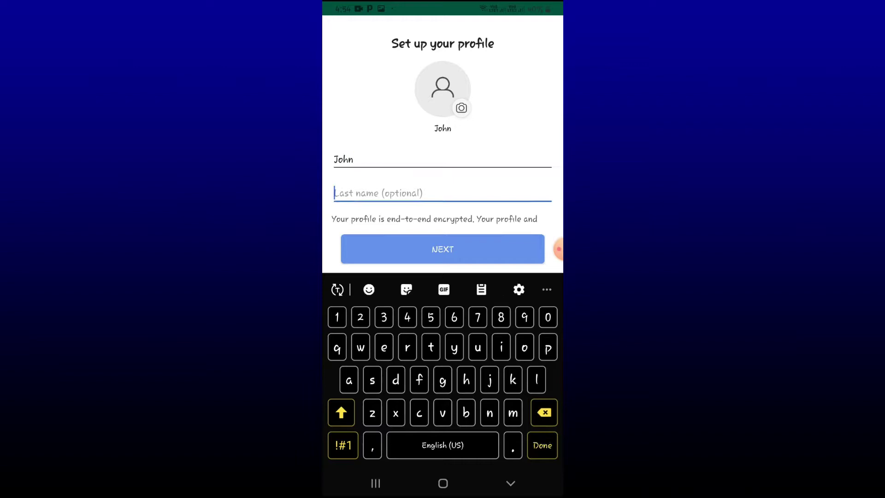
text(Bhutia)
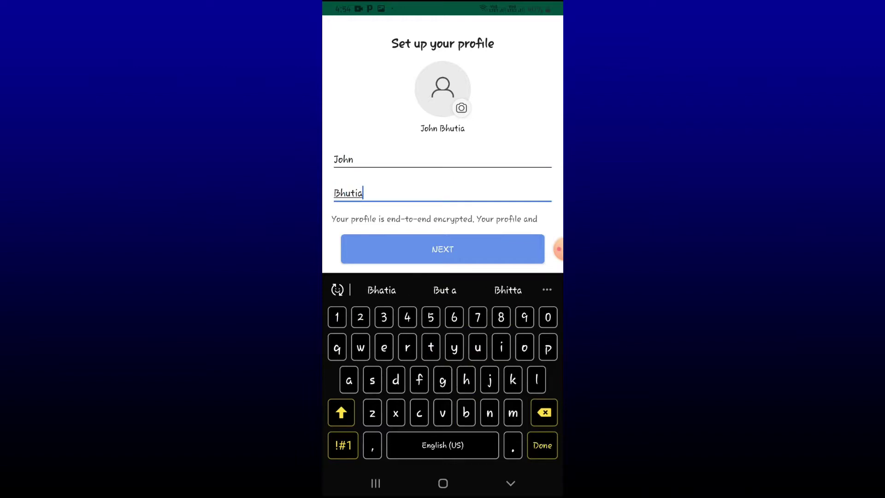
click(442, 89)
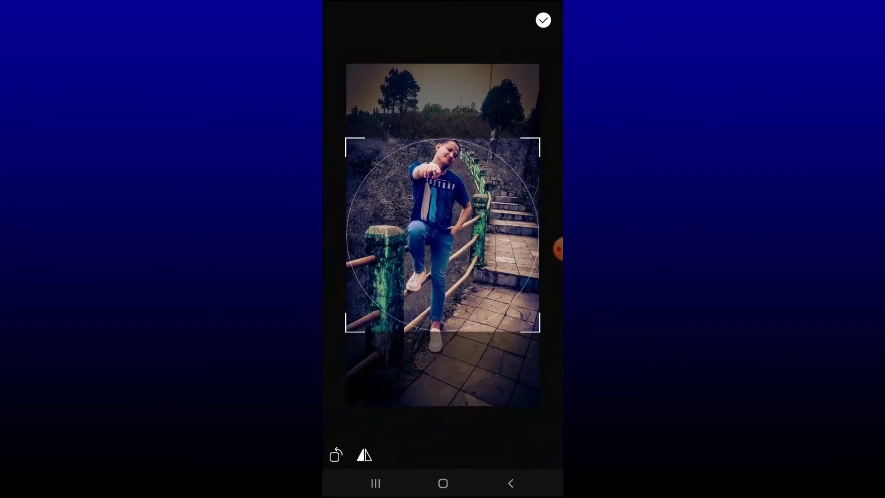
Reposition the stone-steps photo in the crop circle, accept it, and continue.
drag(442, 235, 443, 249)
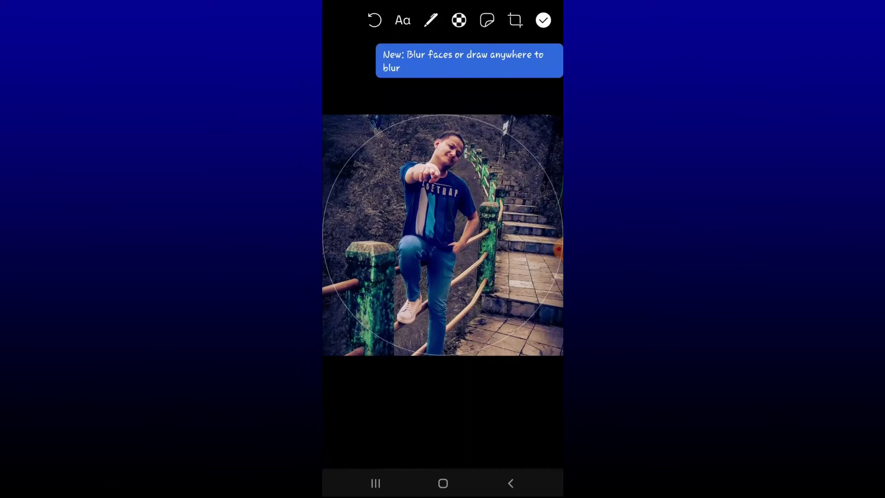
click(544, 20)
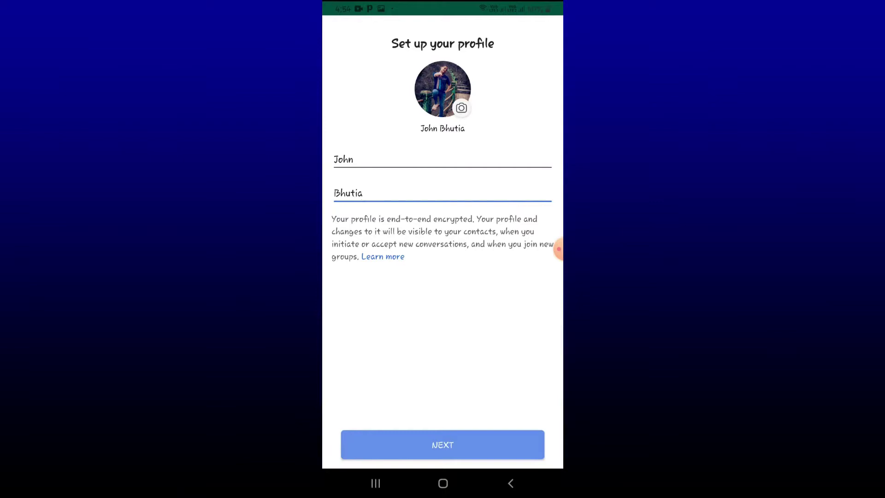
click(442, 445)
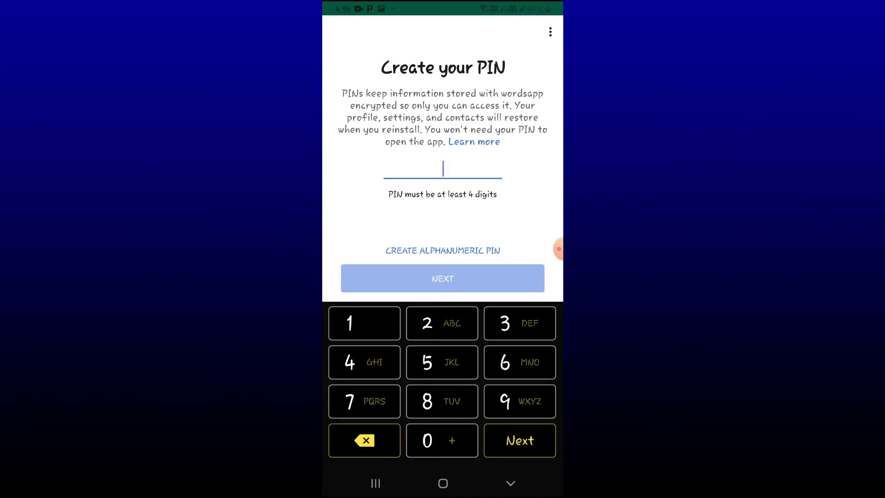
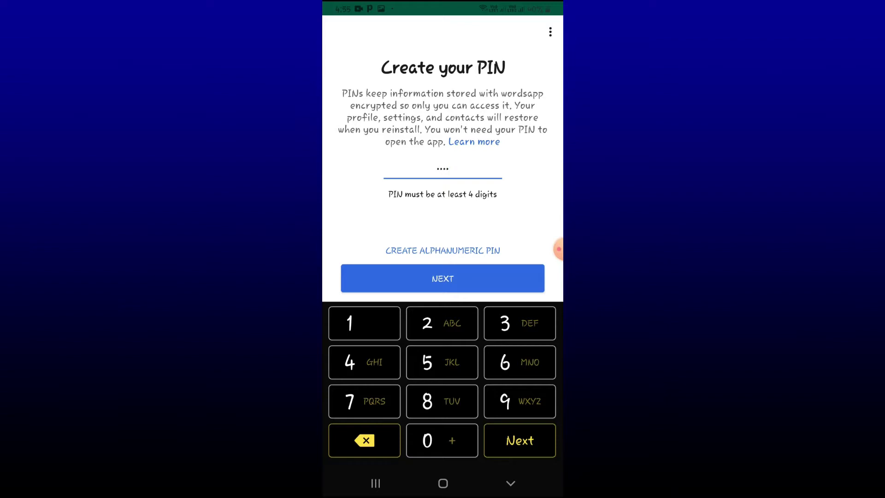
Enter a four-digit PIN and continue to the confirmation screen.
click(443, 278)
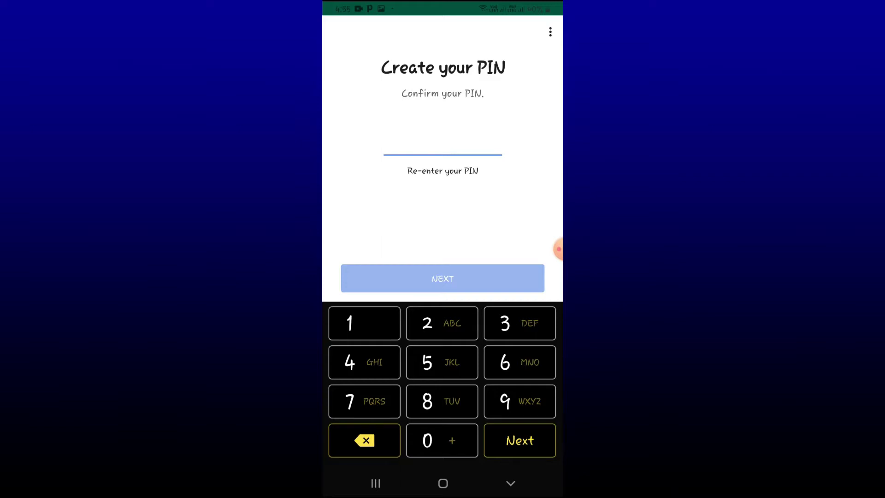
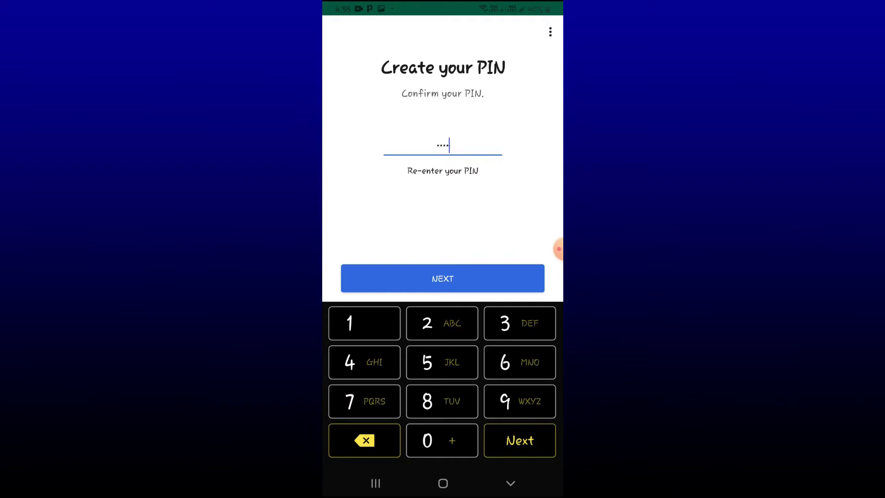
Re-enter the same four-digit PIN and submit it.
key(Return)
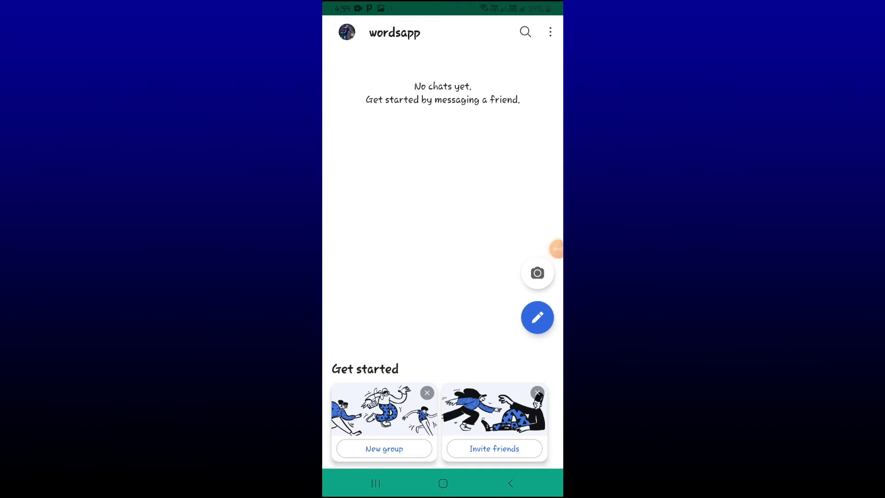
Start a new chat with the first listed contact, clearing the test text 'Jhch' to leave the message box empty.
click(537, 317)
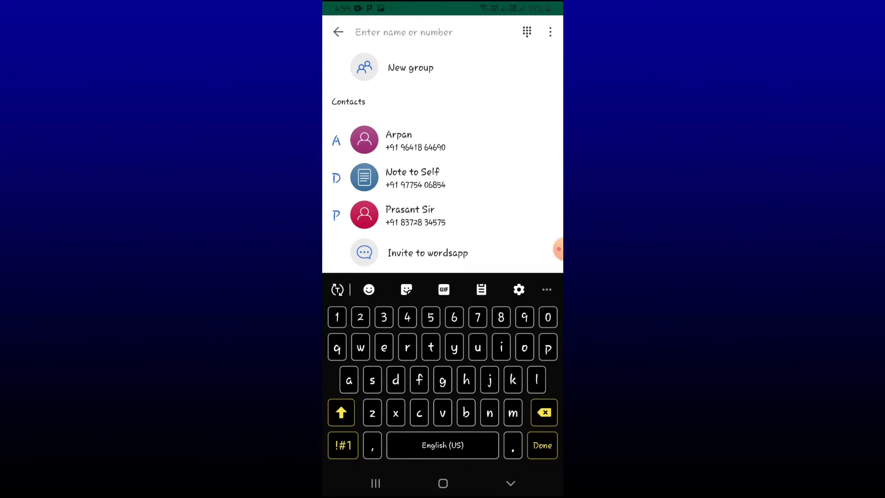
click(399, 140)
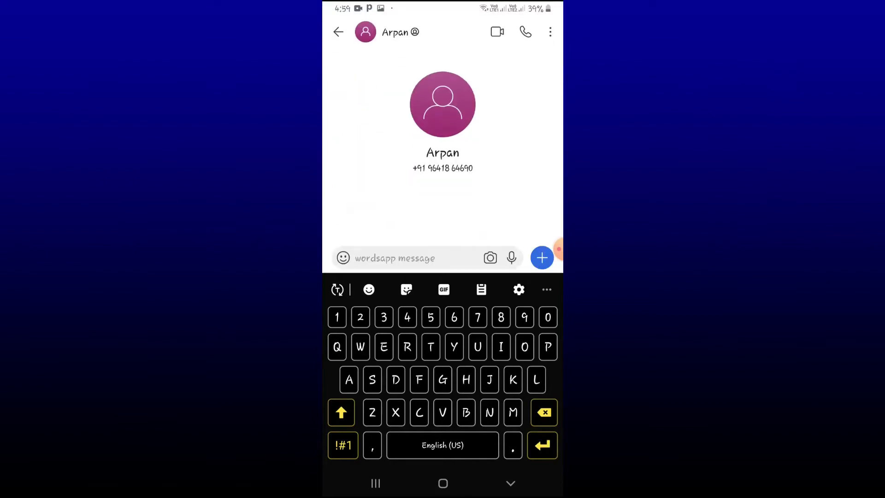
text(Jhch)
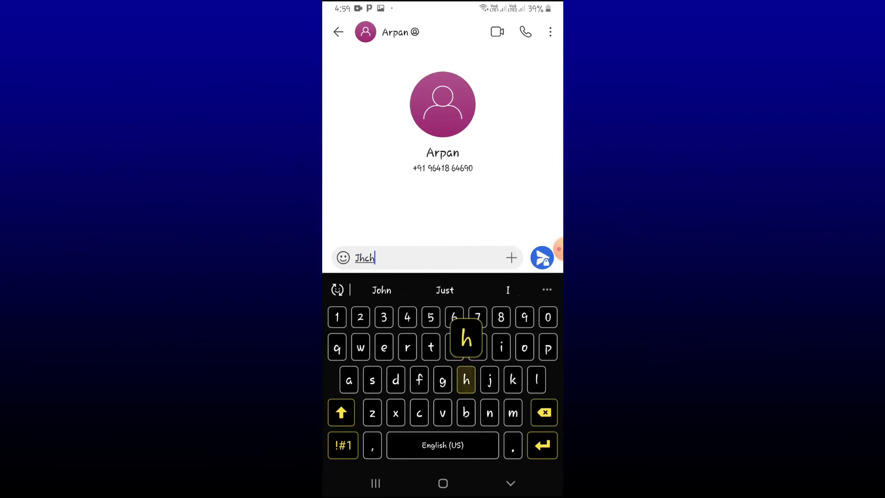
key(BackSpace)
key(BackSpace)
key(BackSpace)
key(BackSpace)
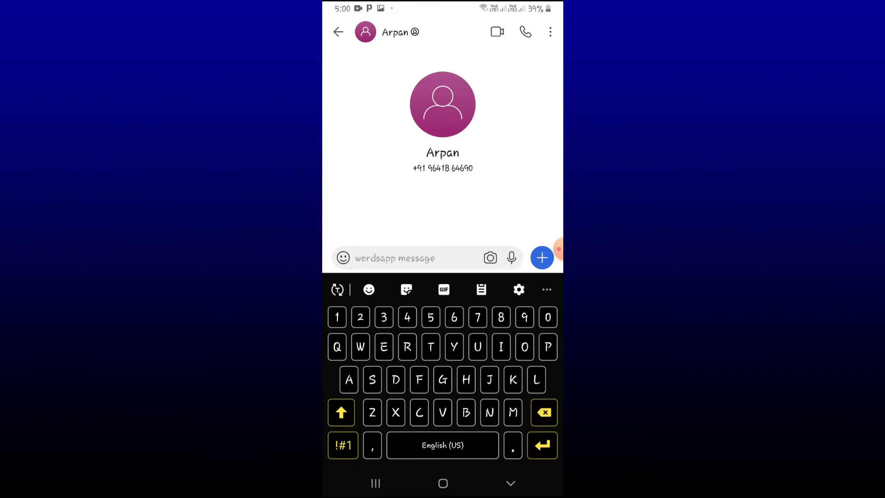
click(368, 289)
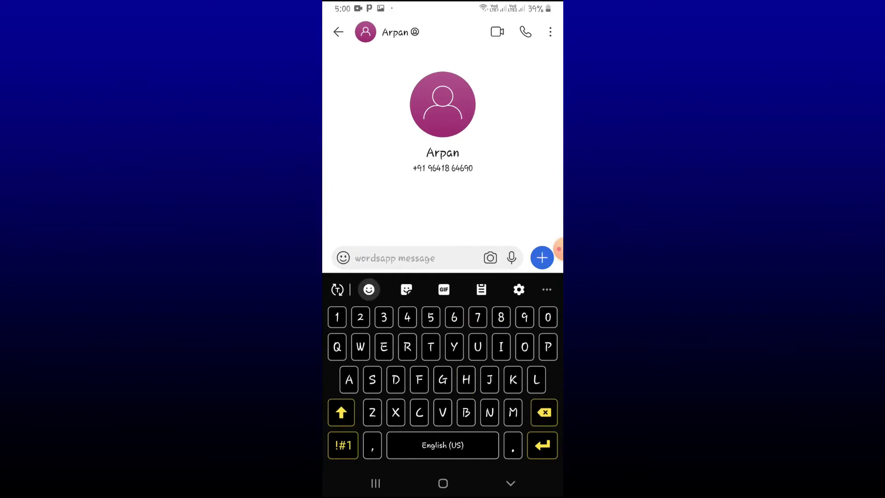